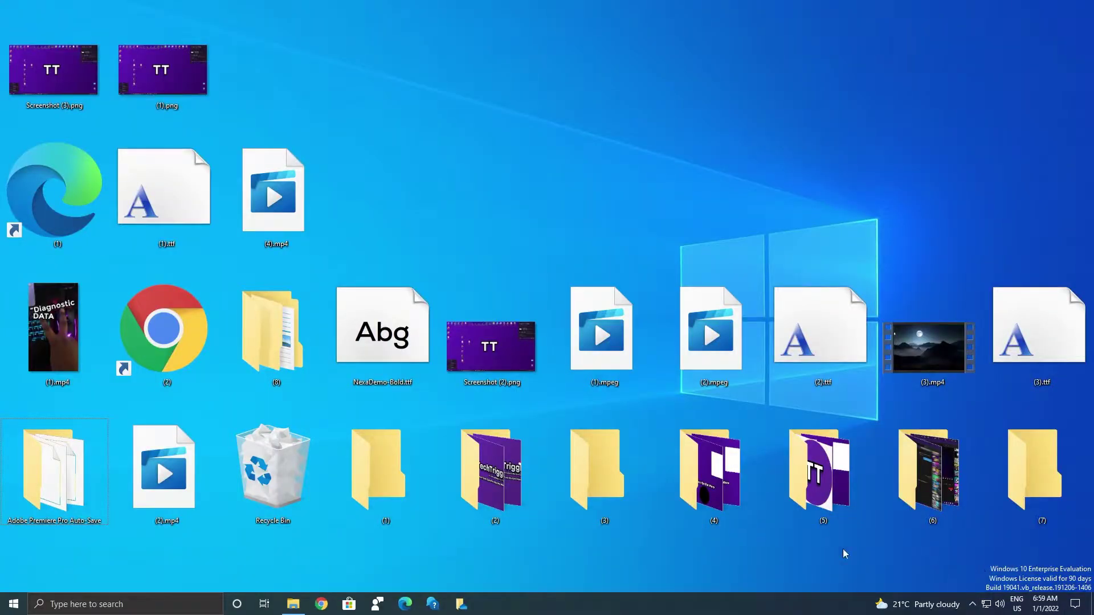
Step: Toggle the Show desktop icons option and shrink the icons on the desktop
right_click(631, 179)
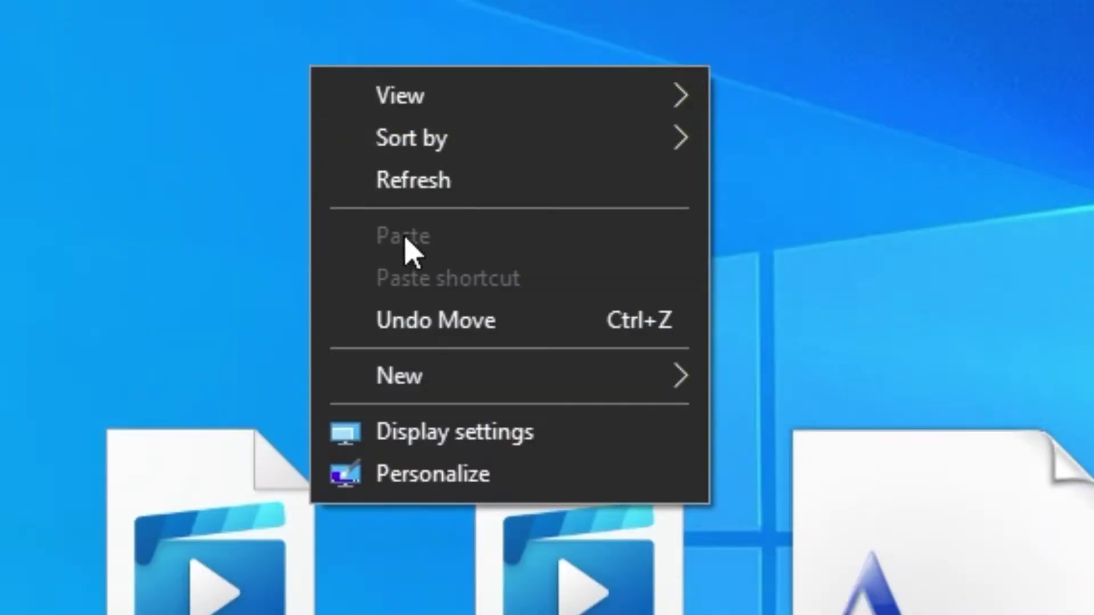
mouse_move(505, 122)
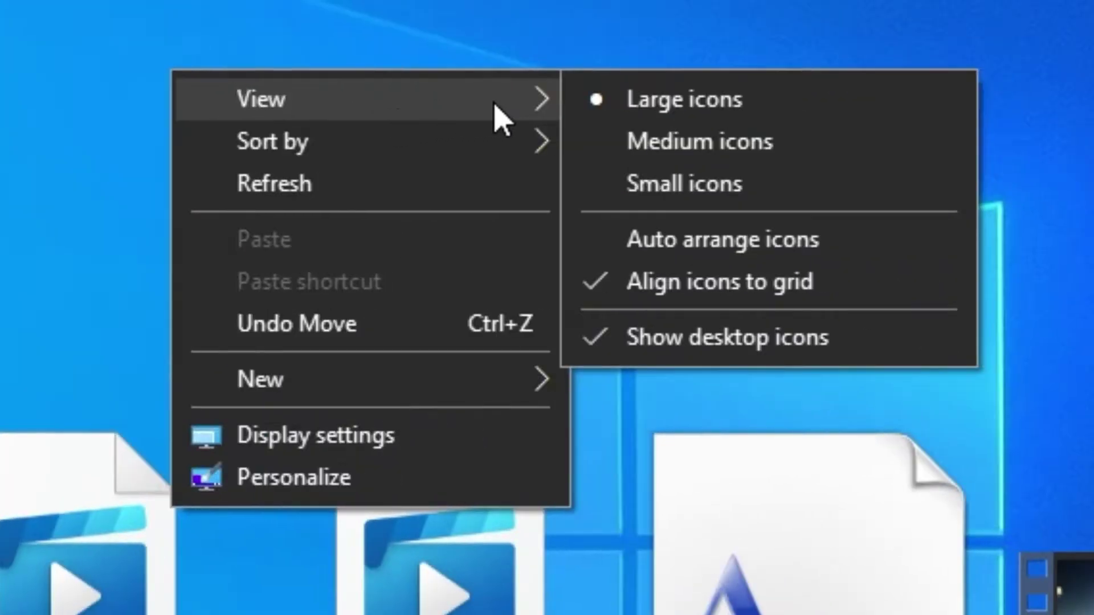
click(798, 338)
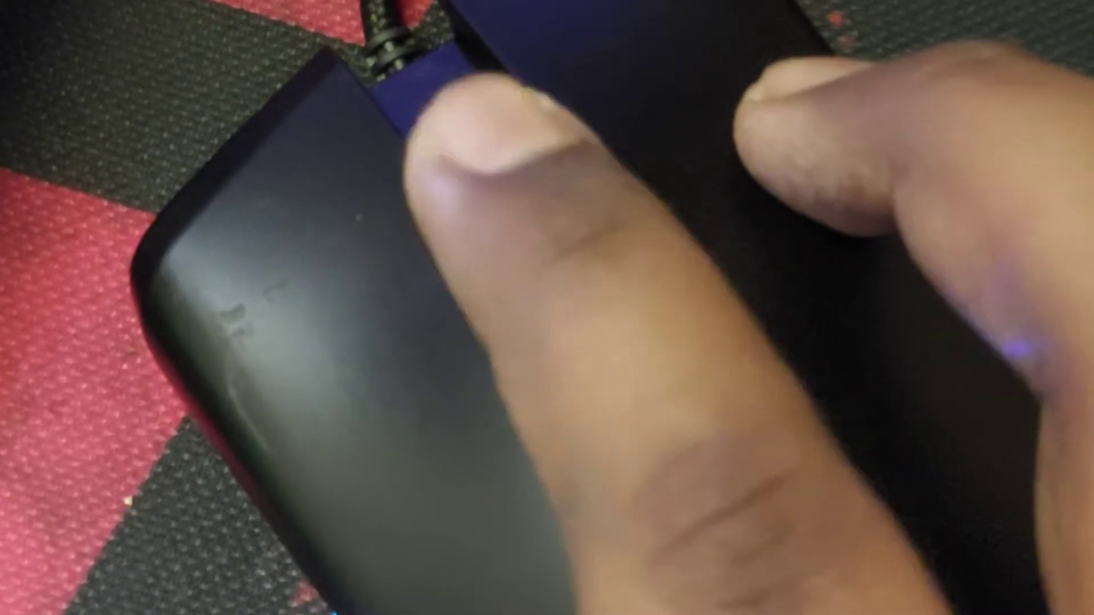
ctrl+scroll(794, 443, down, 3)
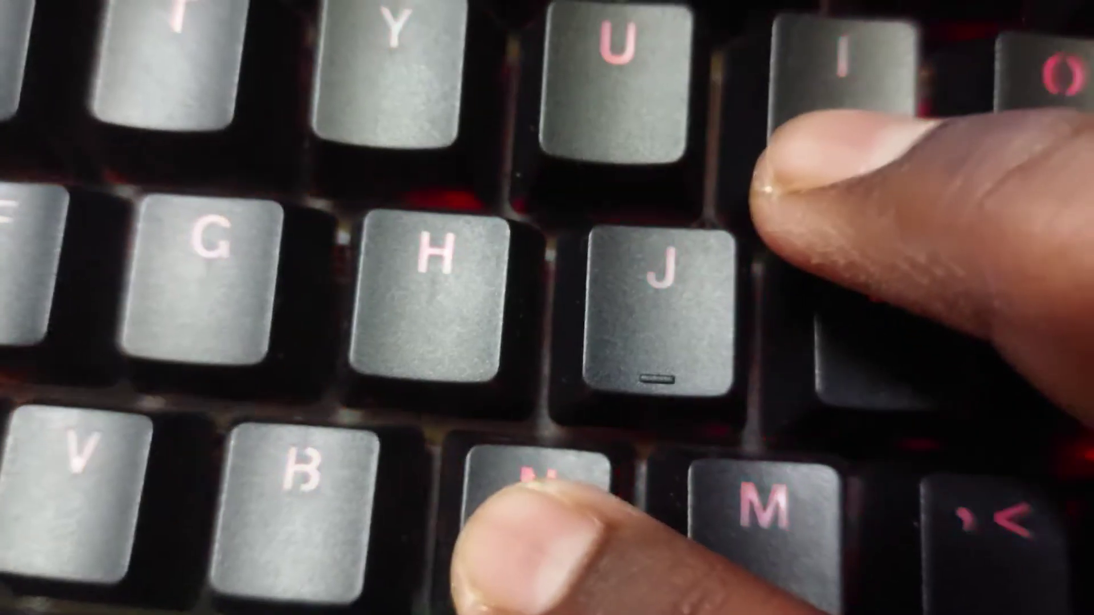
Step: Create a new folder with a blank name on the desktop and move it to the empty area near the middle
key(ctrl+shift+n)
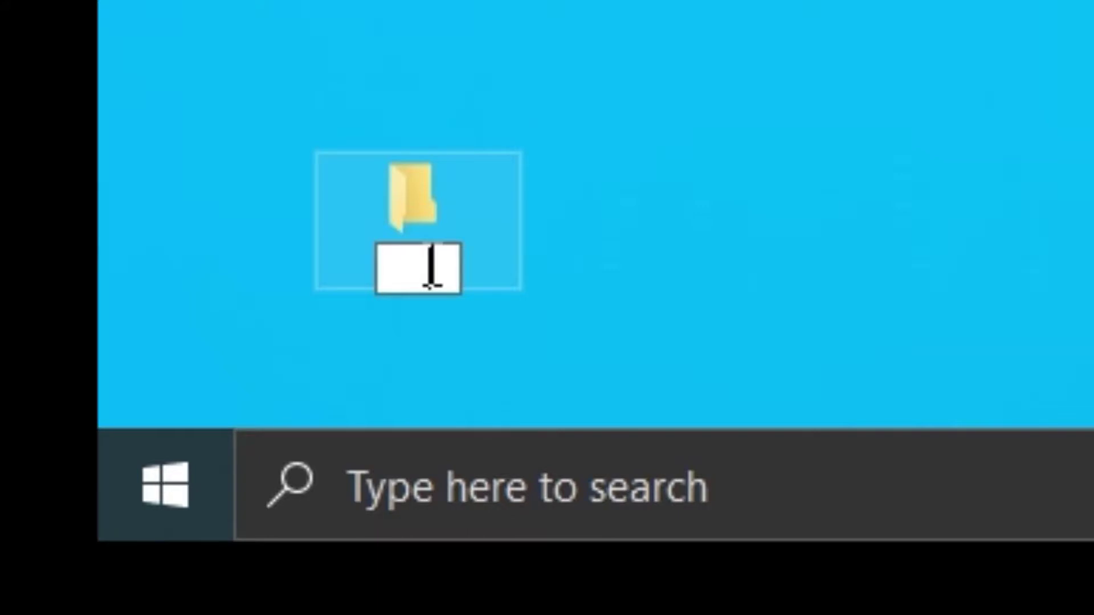
key(Return)
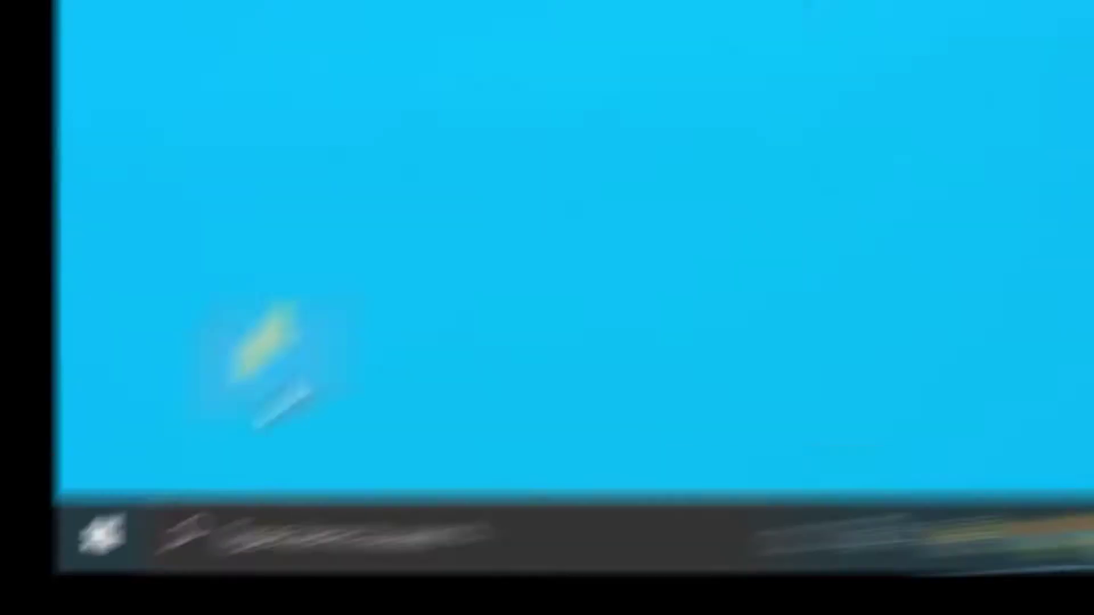
drag(65, 547, 453, 240)
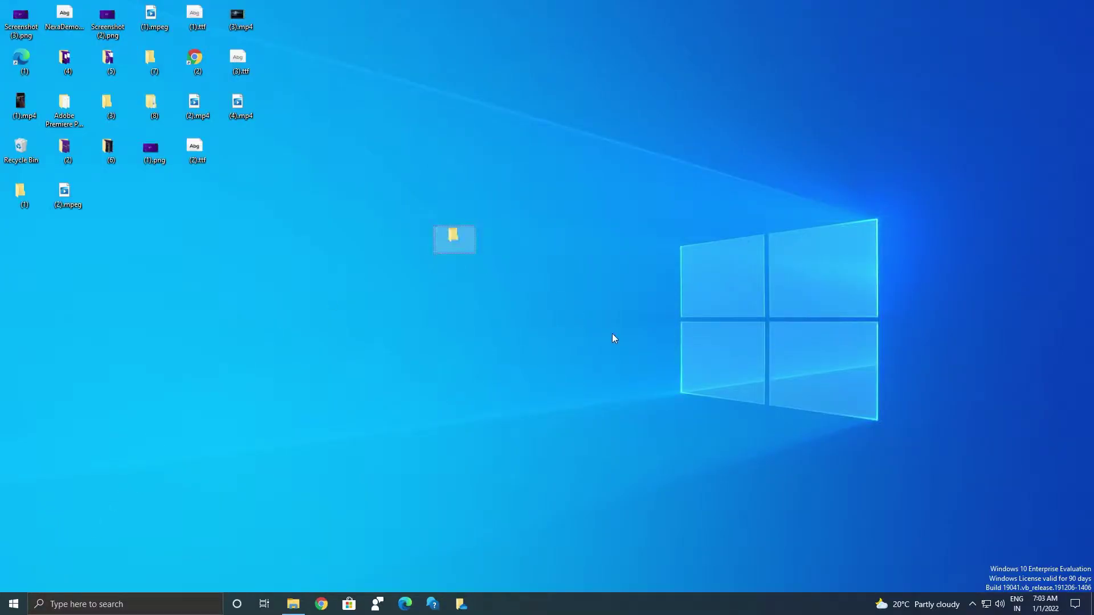
drag(613, 337, 465, 359)
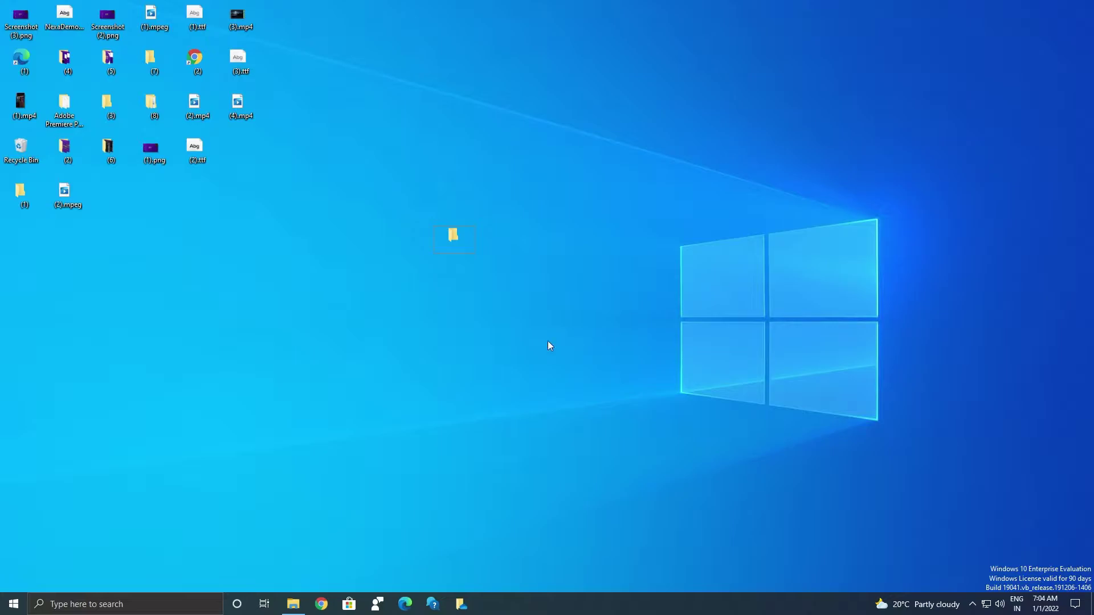
Step: Change the blank-named folder's icon to the grey upward arrow from SHELL32.dll and apply the folder properties
right_click(471, 234)
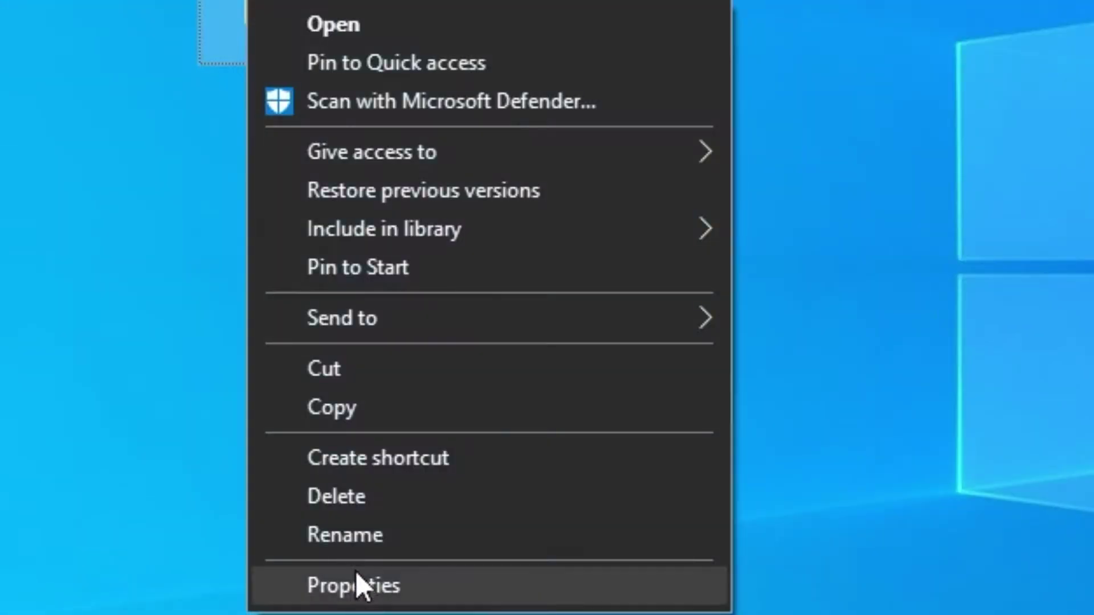
click(365, 586)
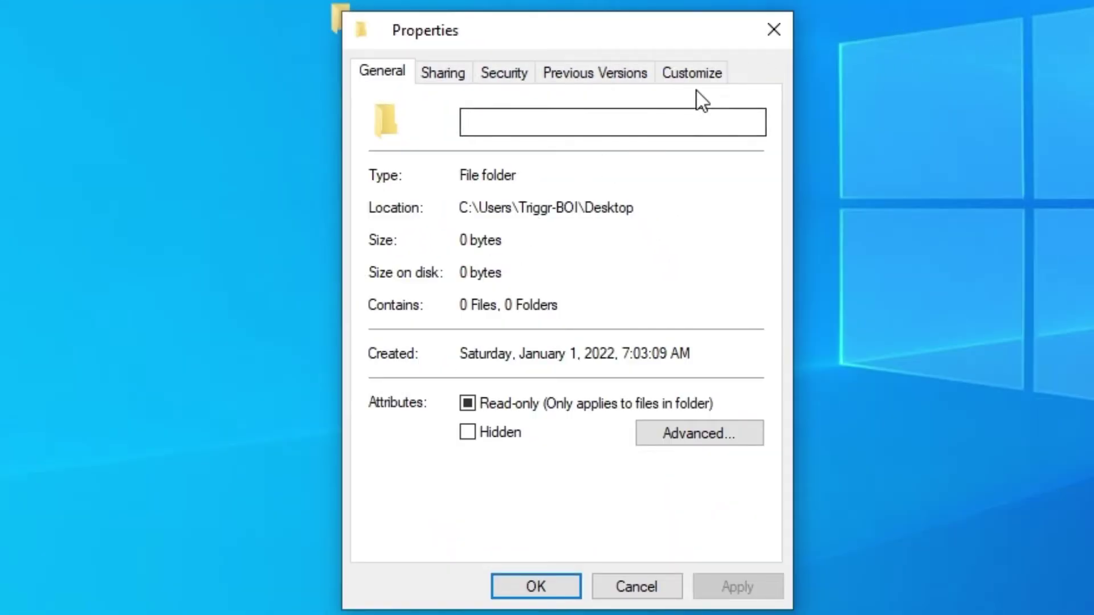
click(706, 79)
click(449, 450)
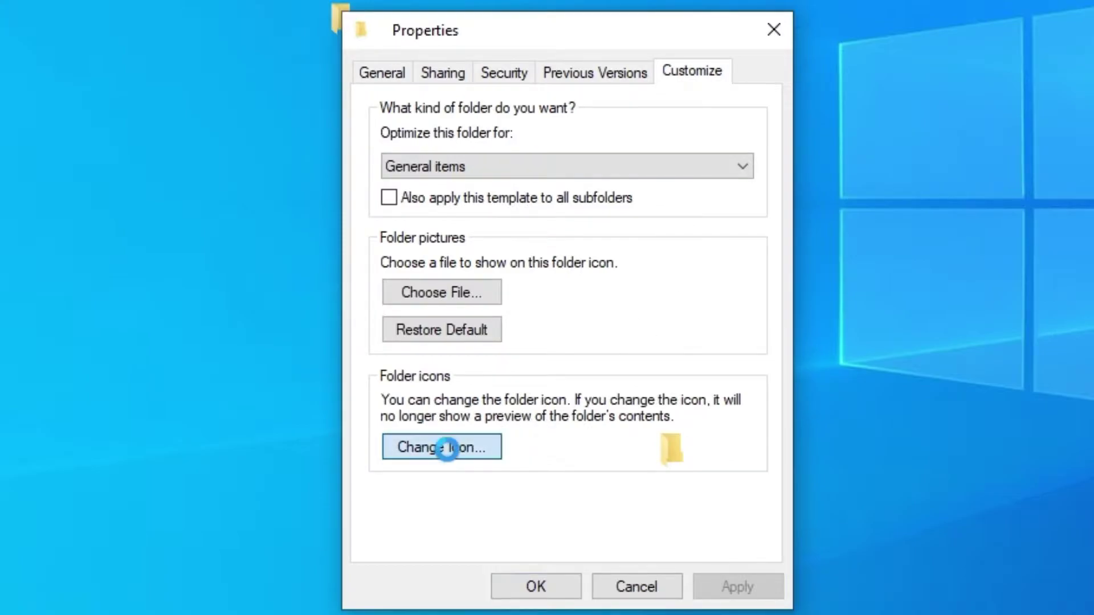
drag(475, 499, 598, 376)
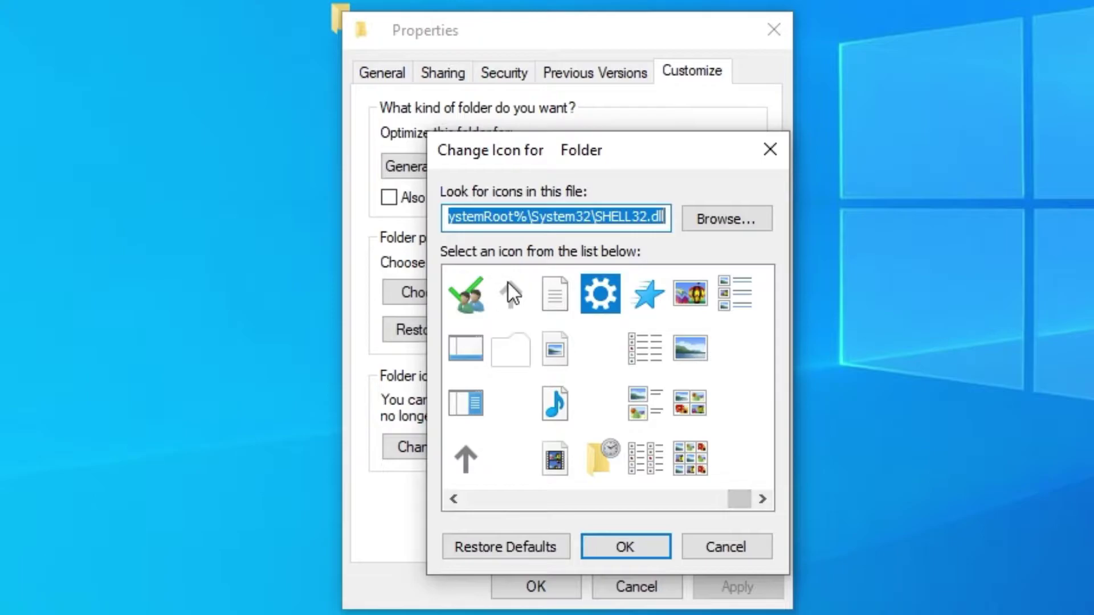
click(521, 297)
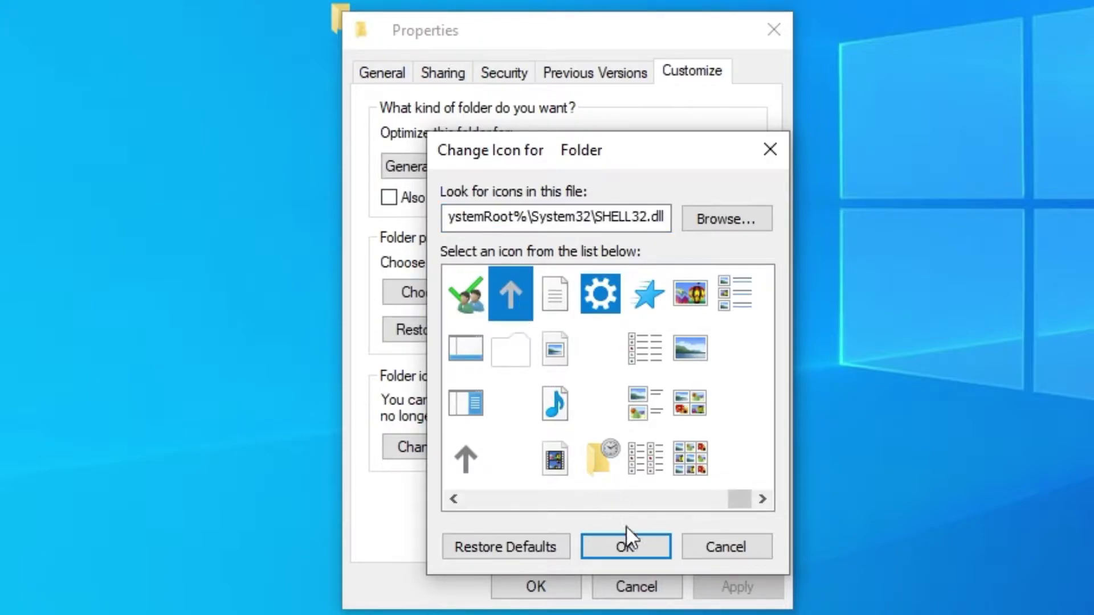
click(641, 549)
click(501, 587)
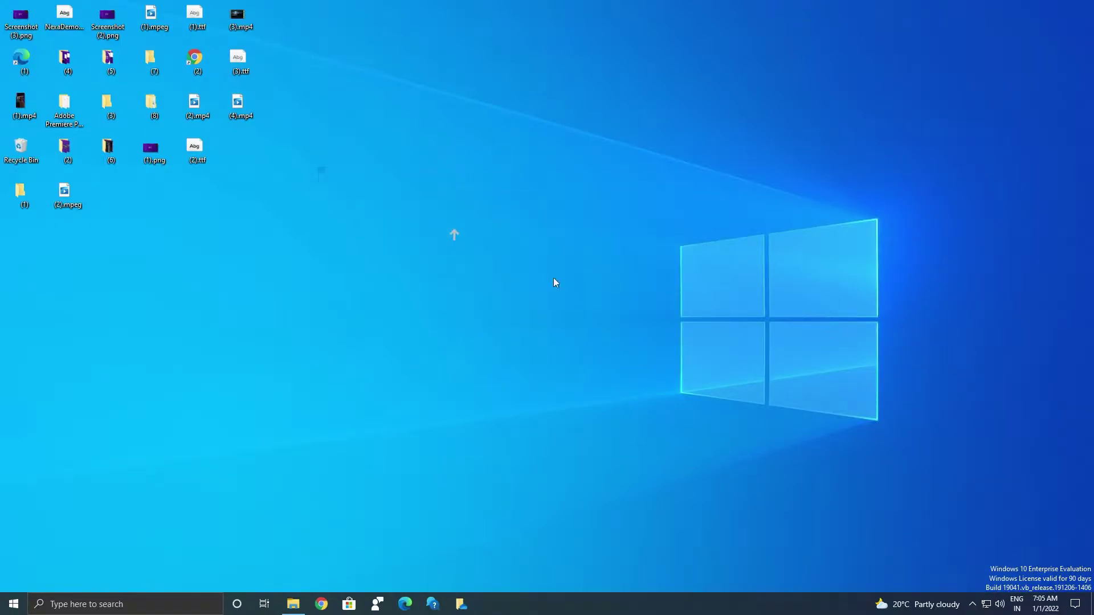
Step: Move the arrow-icon folder further down toward the centre of the desktop and deselect it
drag(367, 179, 499, 254)
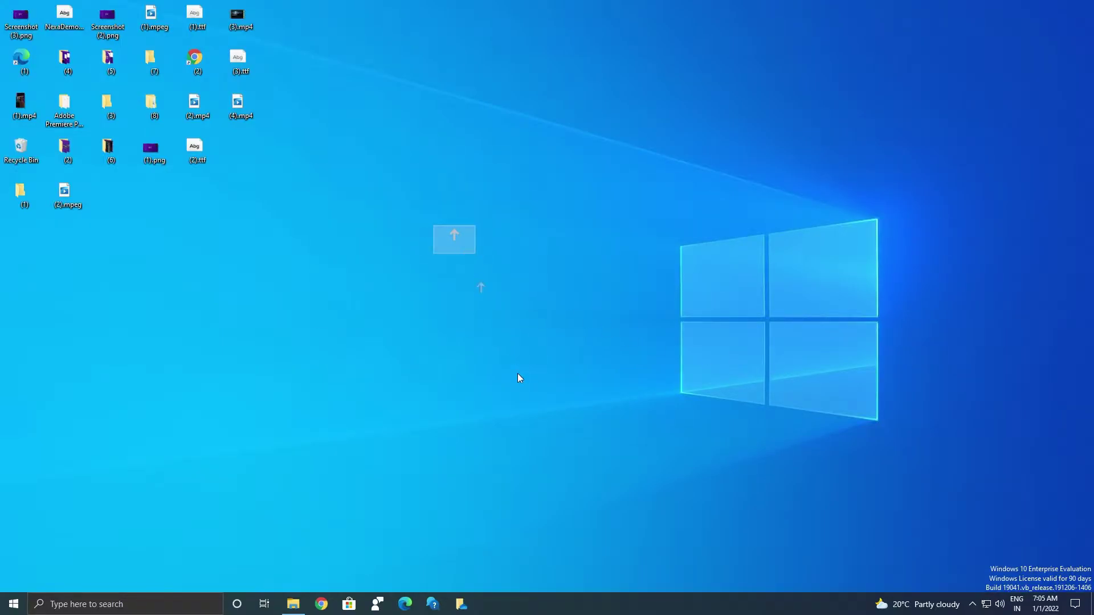
drag(519, 377, 520, 378)
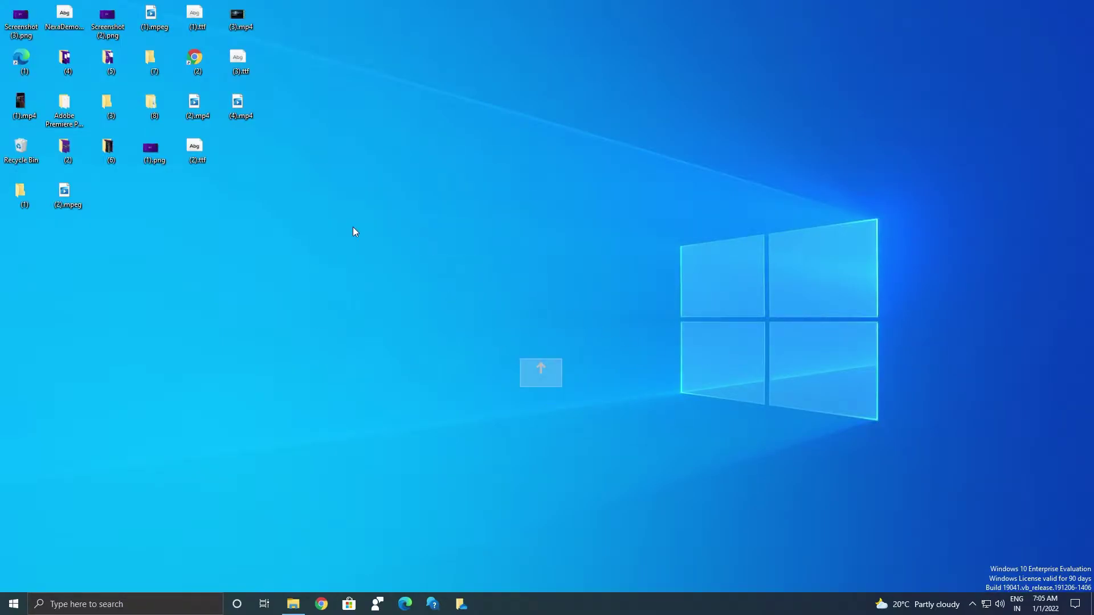
click(405, 332)
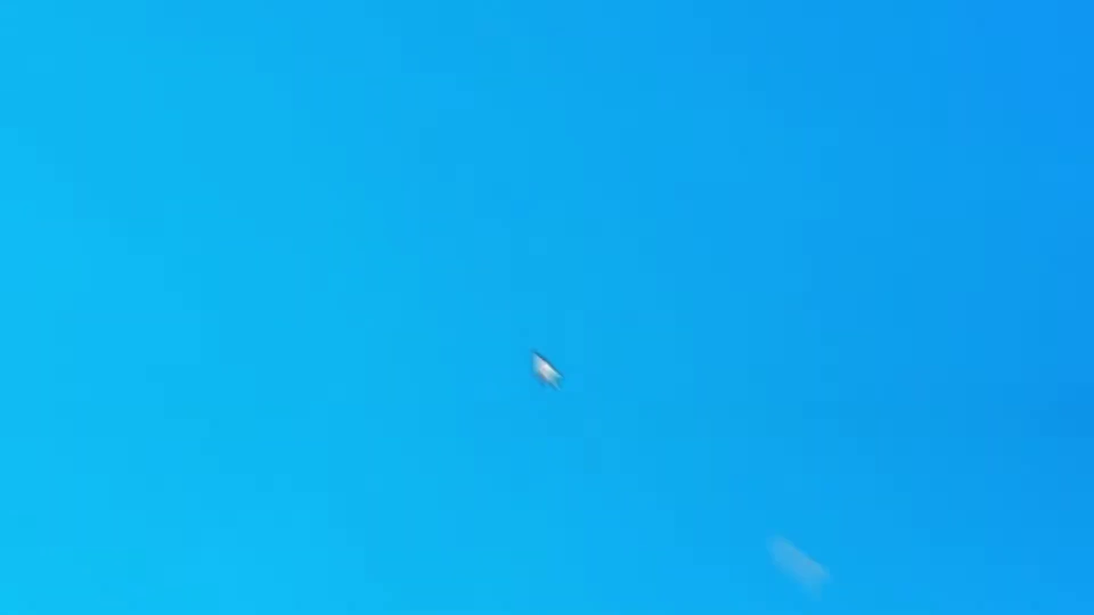
Step: Move all desktop items except the Recycle Bin into the arrow-icon folder, and reposition the Recycle Bin above that folder
drag(457, 231, 19, 55)
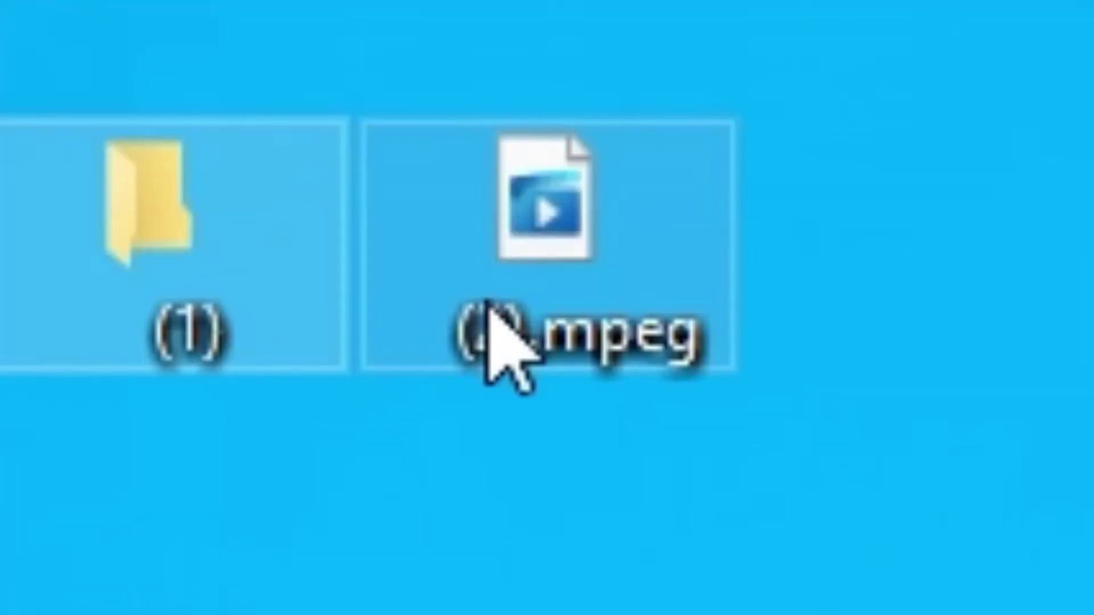
click(285, 507)
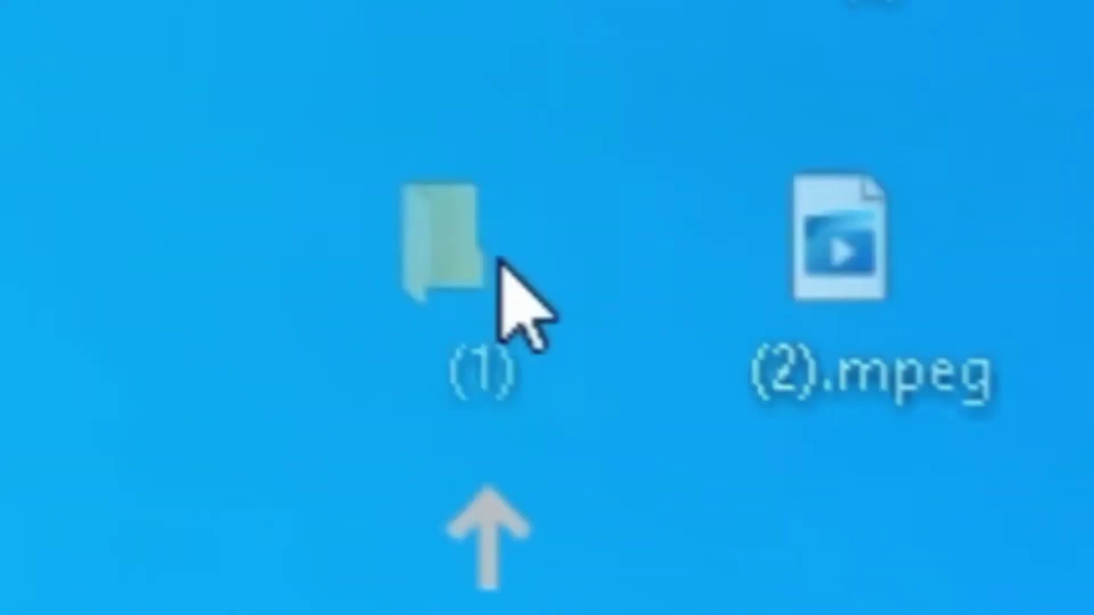
drag(783, 342, 781, 349)
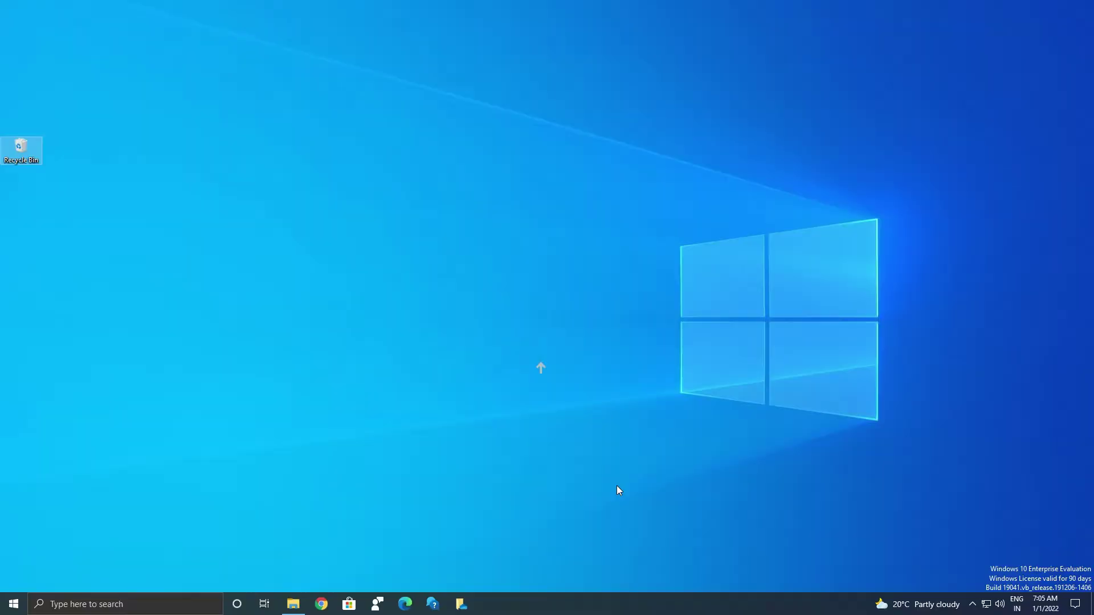
key(Delete)
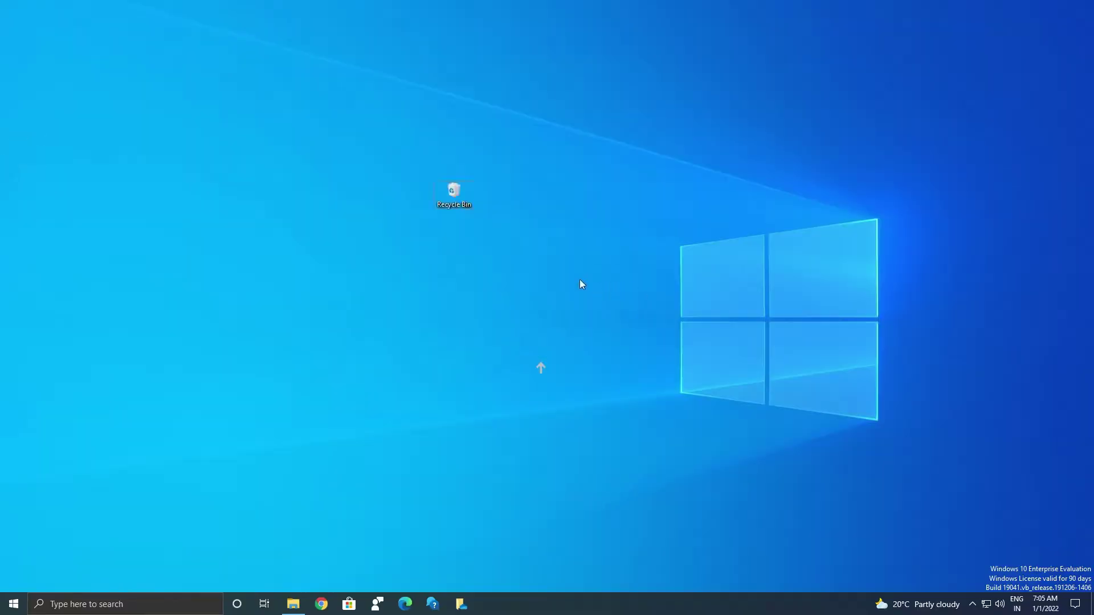
Step: Hide the Recycle Bin through the desktop icon settings in the Themes personalization page and close Settings
right_click(654, 246)
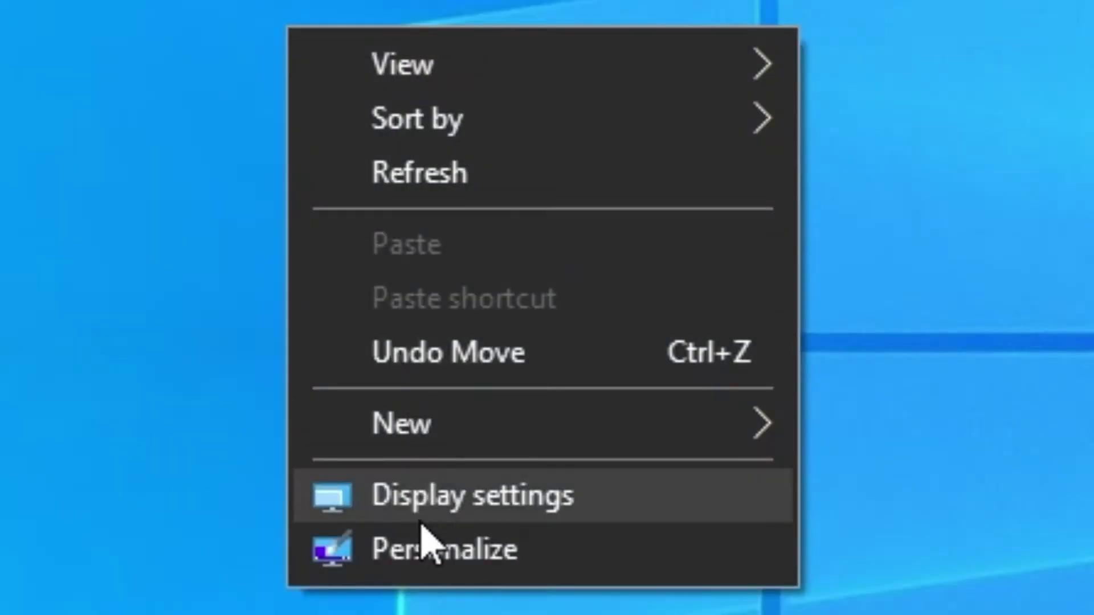
click(441, 549)
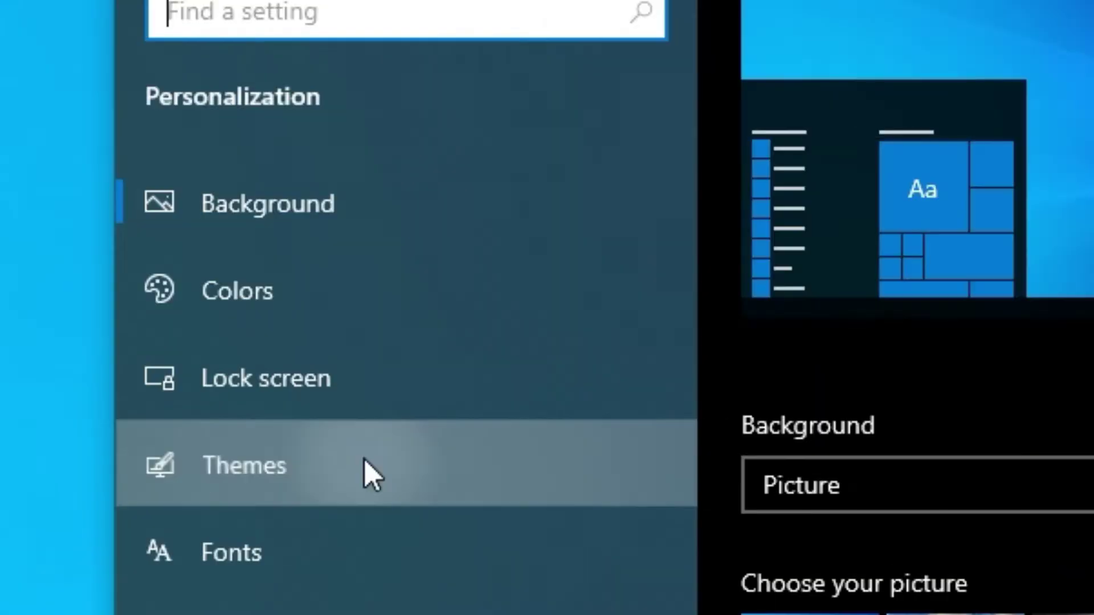
click(361, 471)
scroll(629, 402, down, 5)
scroll(629, 399, down, 5)
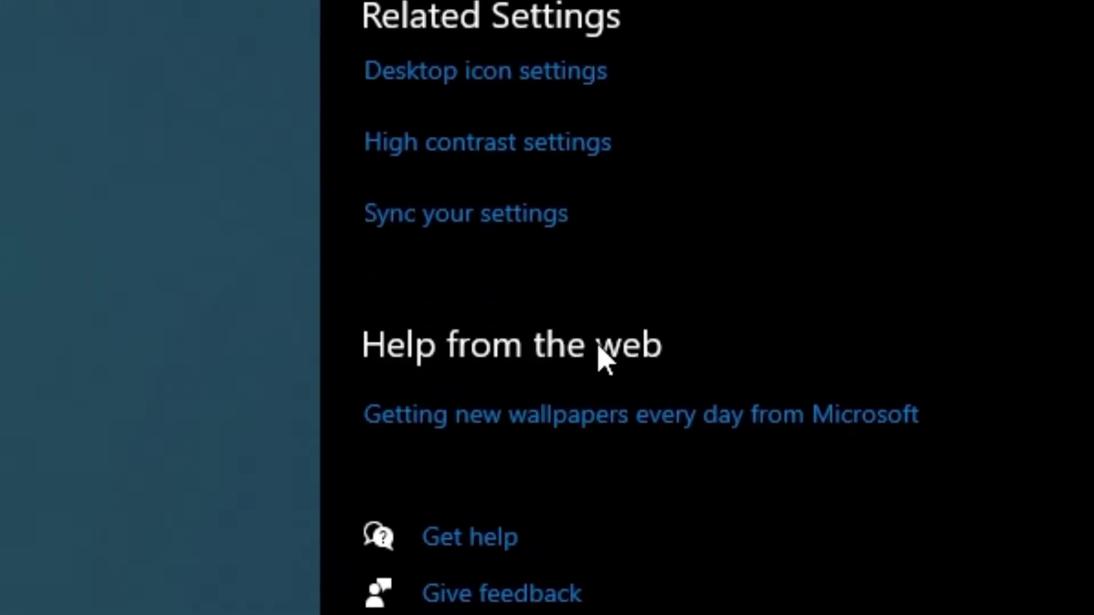
click(538, 77)
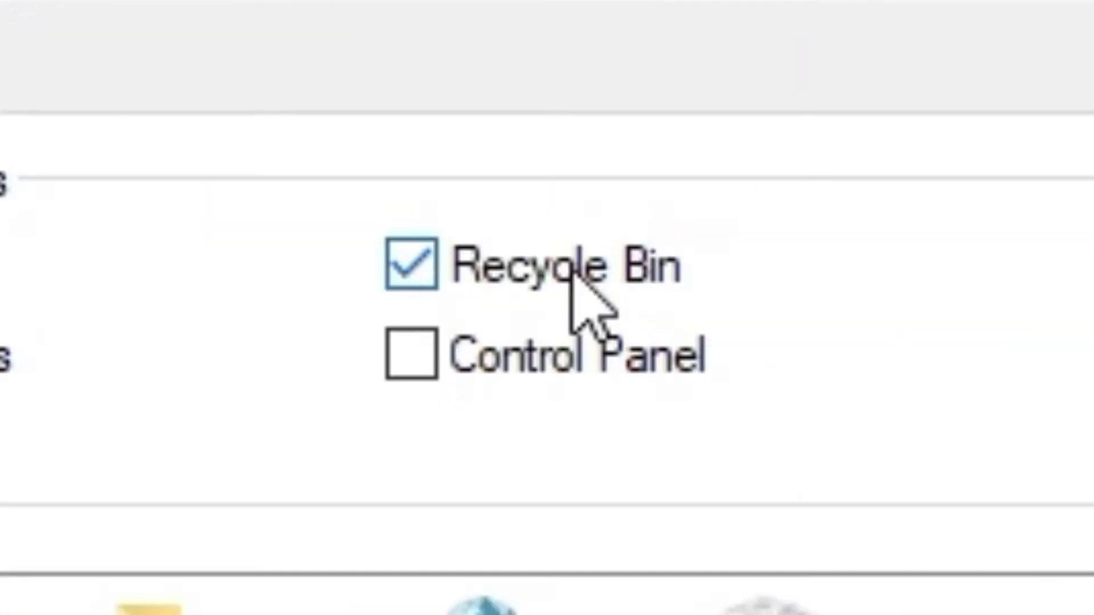
click(347, 131)
click(251, 450)
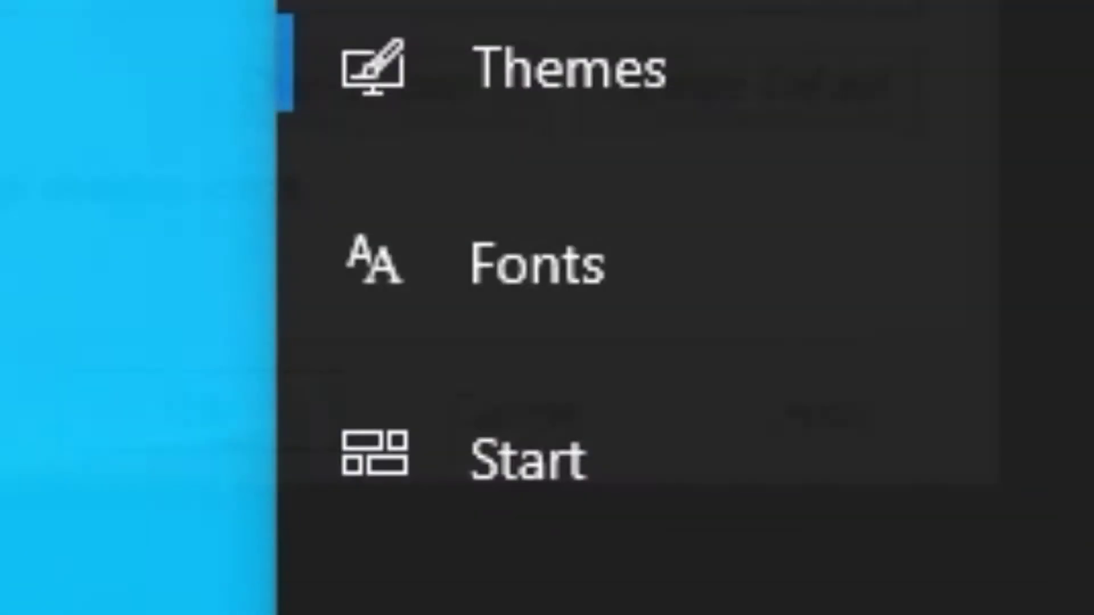
click(828, 180)
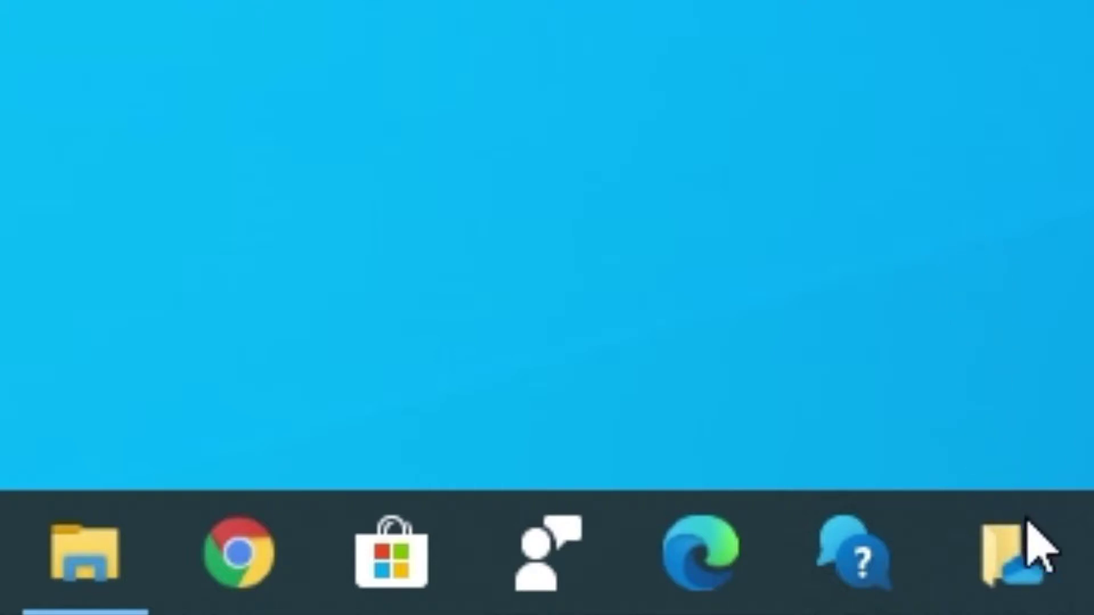
Step: Unpin OneDrive, Get Help, Microsoft Edge, Feedback Hub and Microsoft Store from the taskbar
right_click(1048, 573)
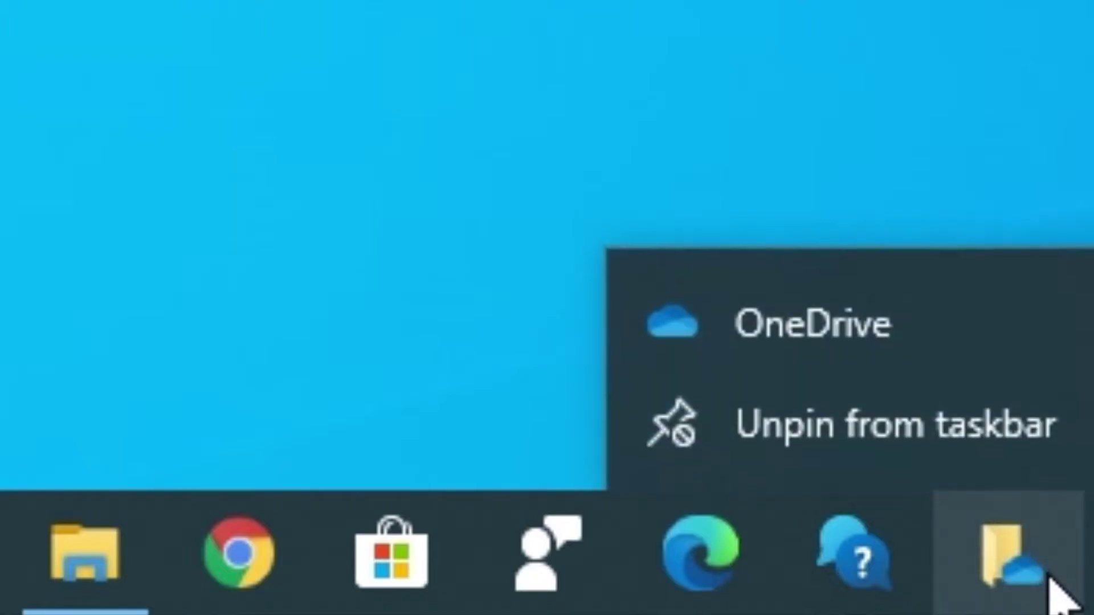
click(1052, 458)
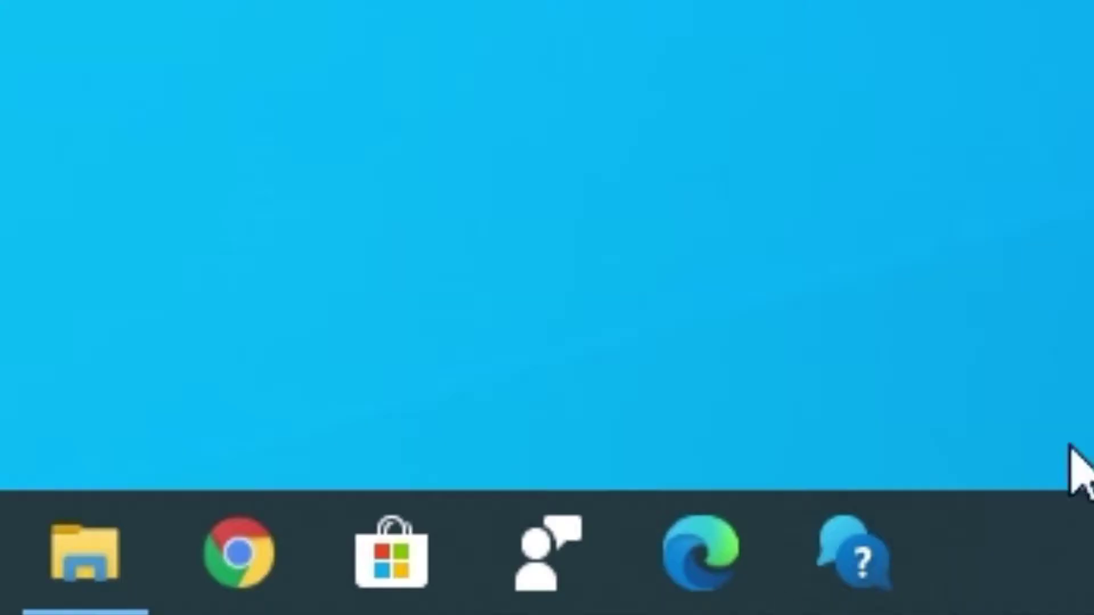
click(829, 458)
right_click(700, 552)
click(696, 461)
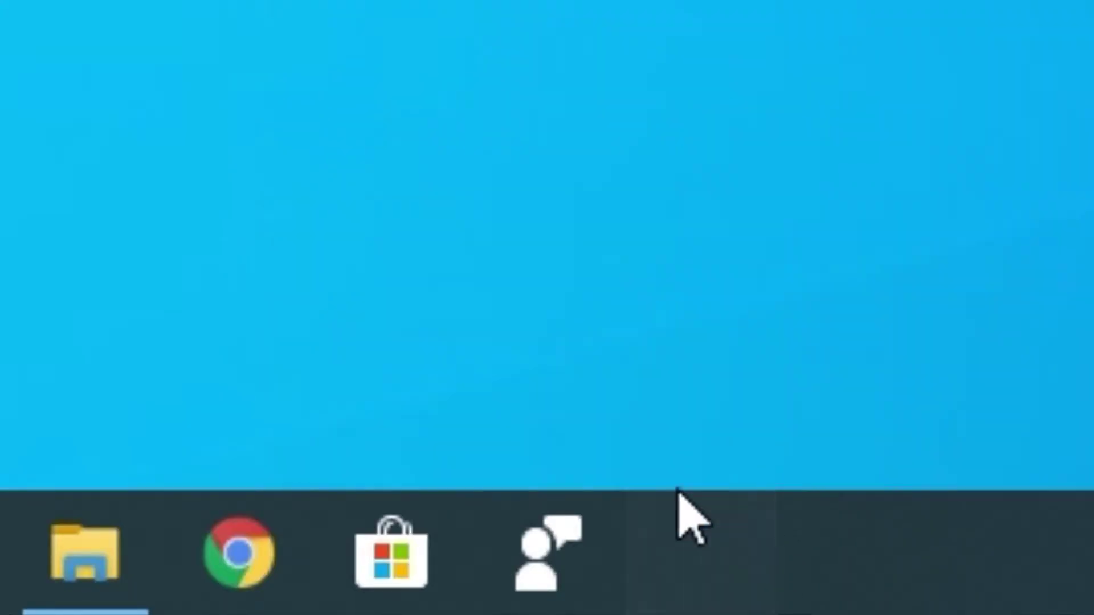
right_click(581, 581)
click(484, 467)
right_click(353, 570)
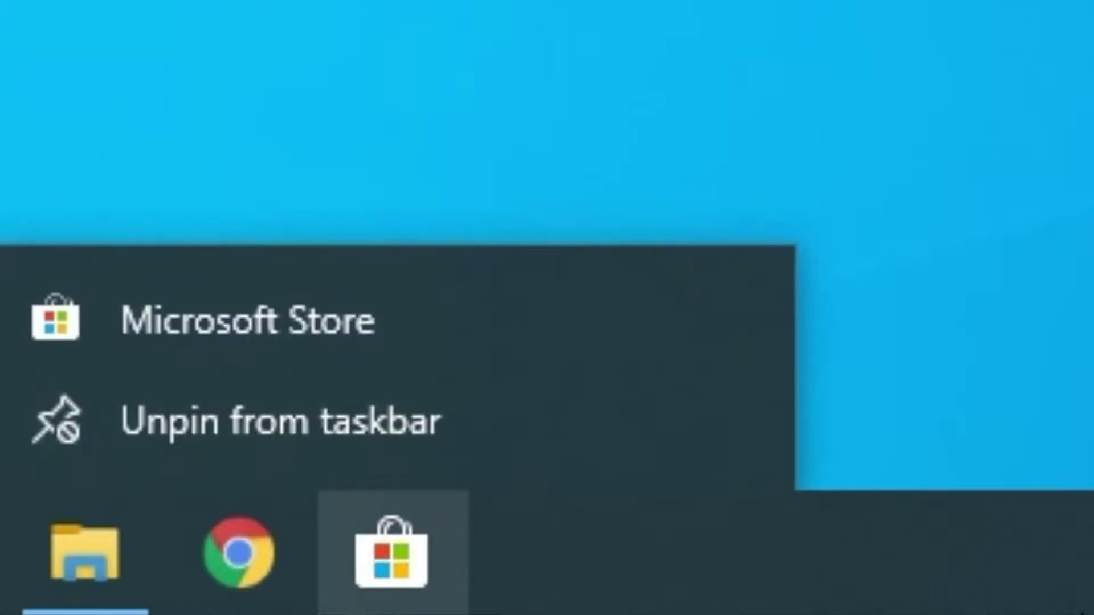
click(280, 420)
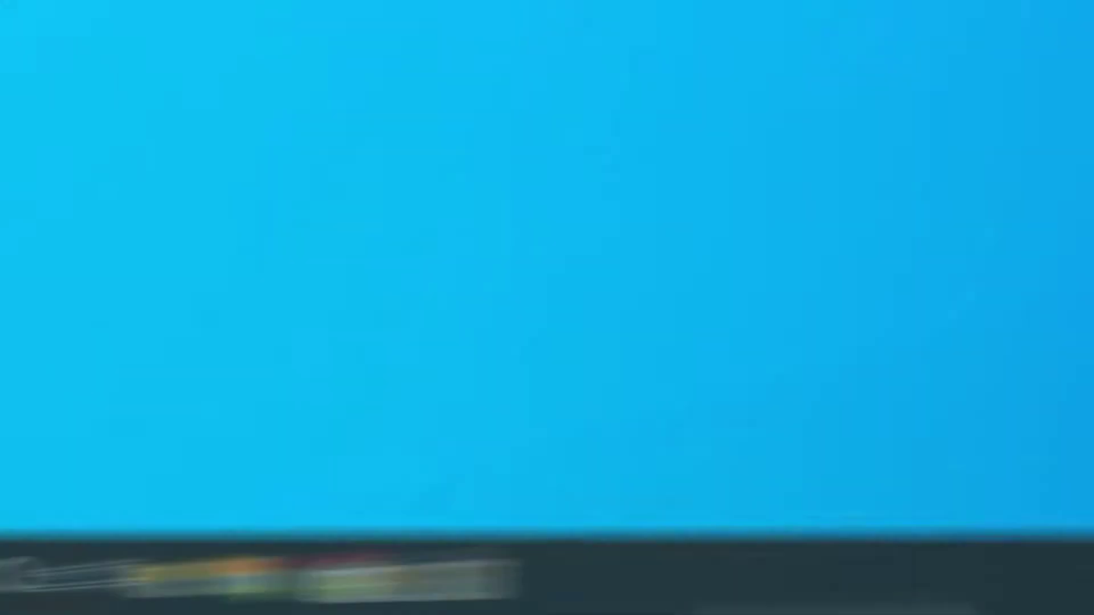
Step: Hide the Cortana and Task View buttons on the taskbar
right_click(235, 595)
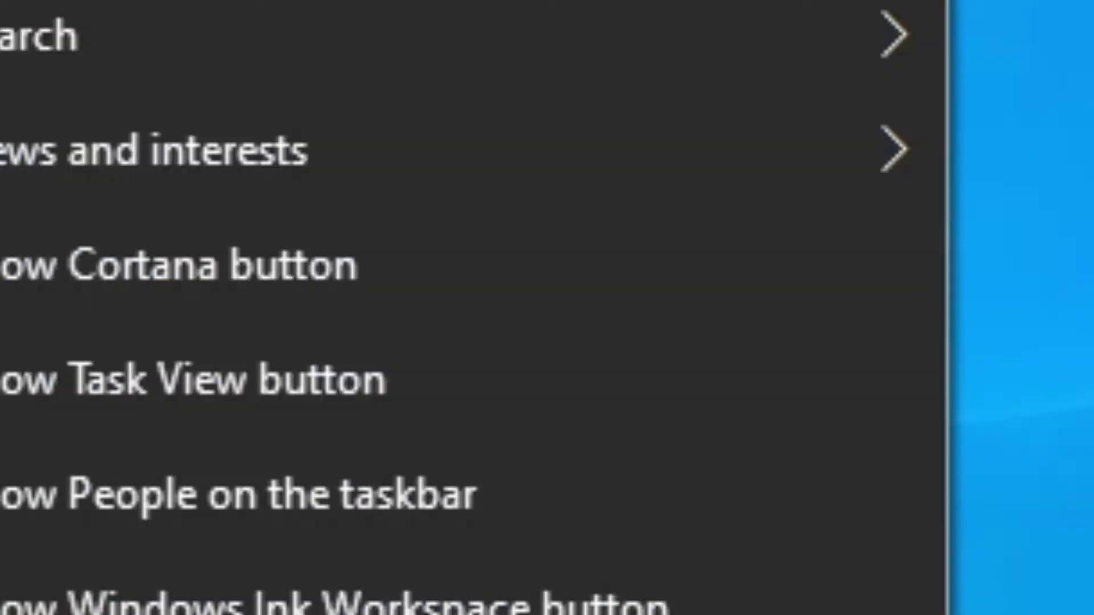
click(383, 305)
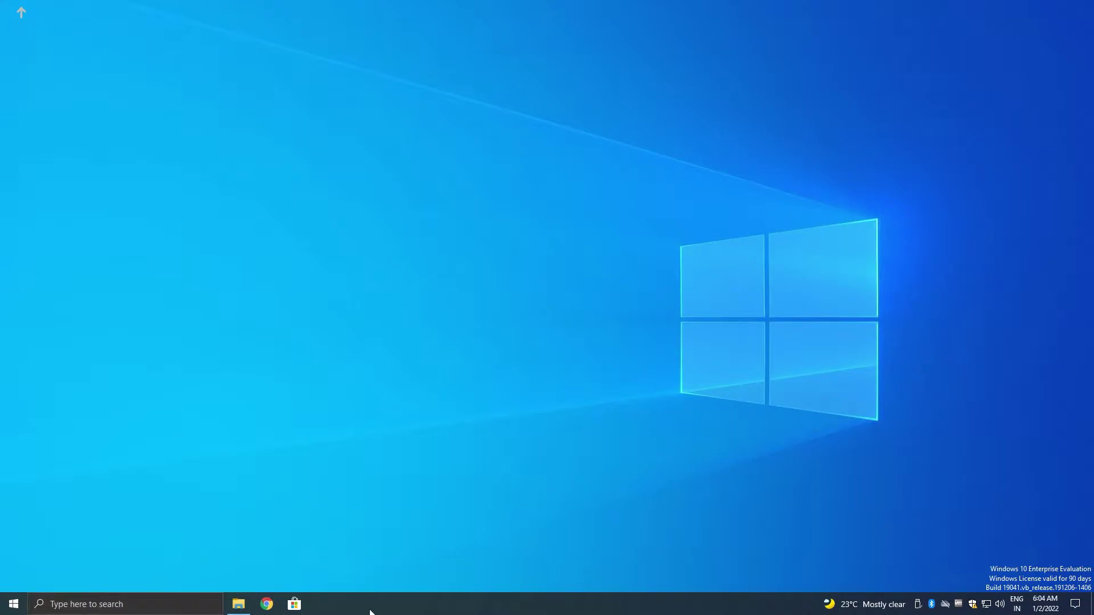
Step: Hide the search box on the taskbar and turn off News and interests
right_click(370, 612)
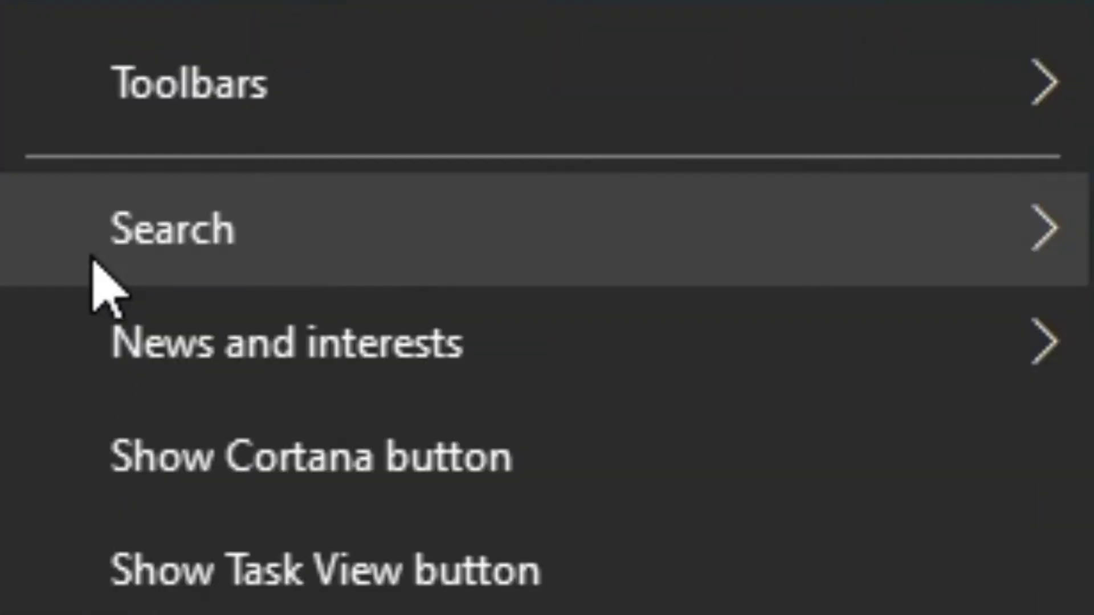
mouse_move(216, 97)
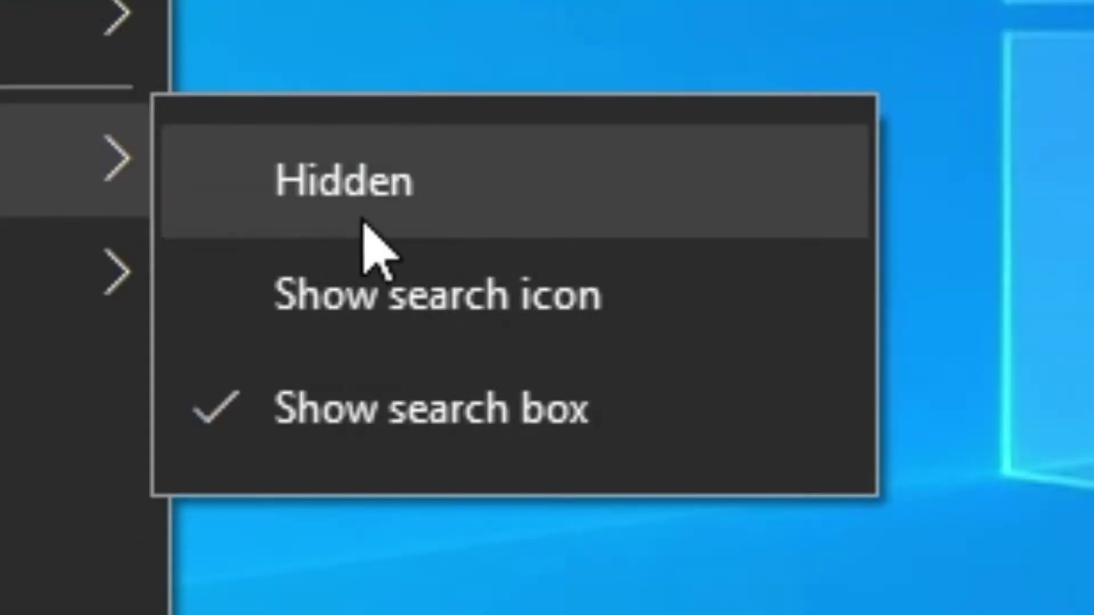
click(362, 220)
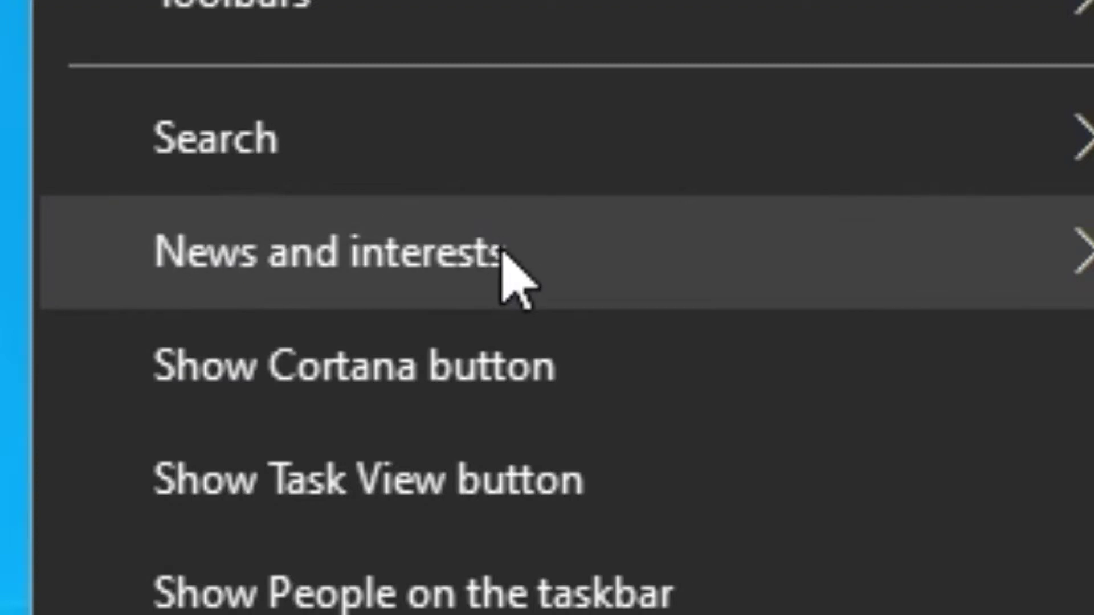
mouse_move(503, 253)
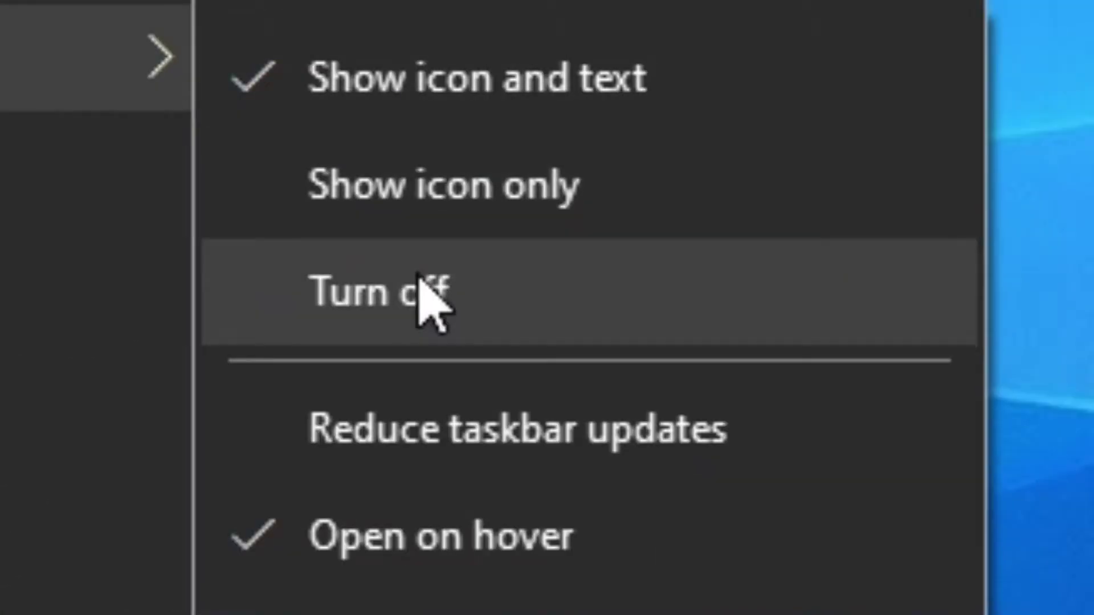
click(425, 294)
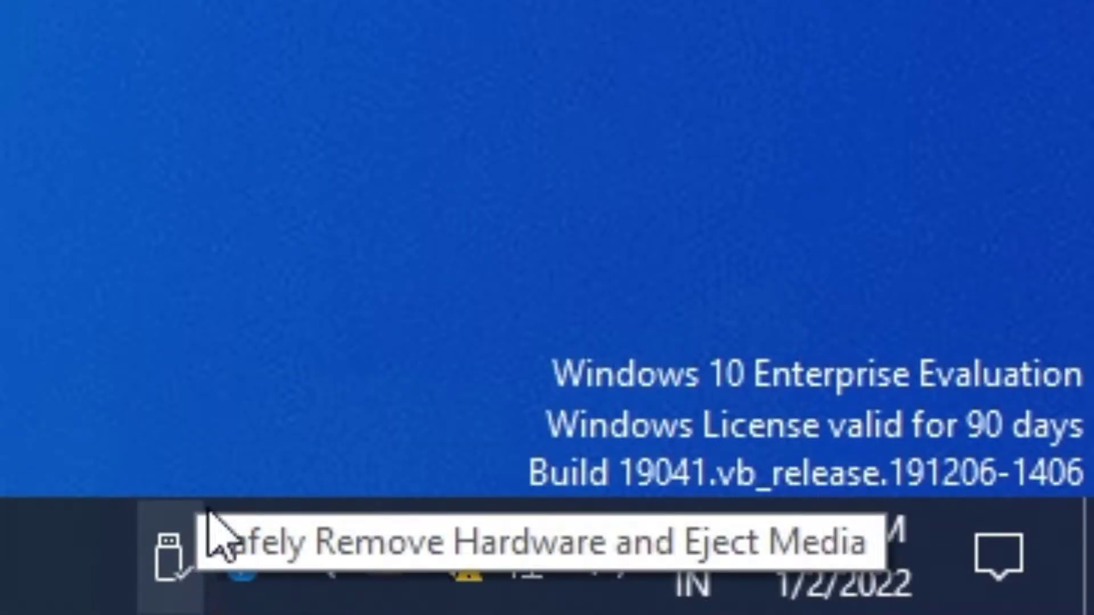
Step: Move the Safely Remove Hardware, Bluetooth, OneDrive and VMware icons from the system tray into the hidden icons area
drag(182, 548, 127, 458)
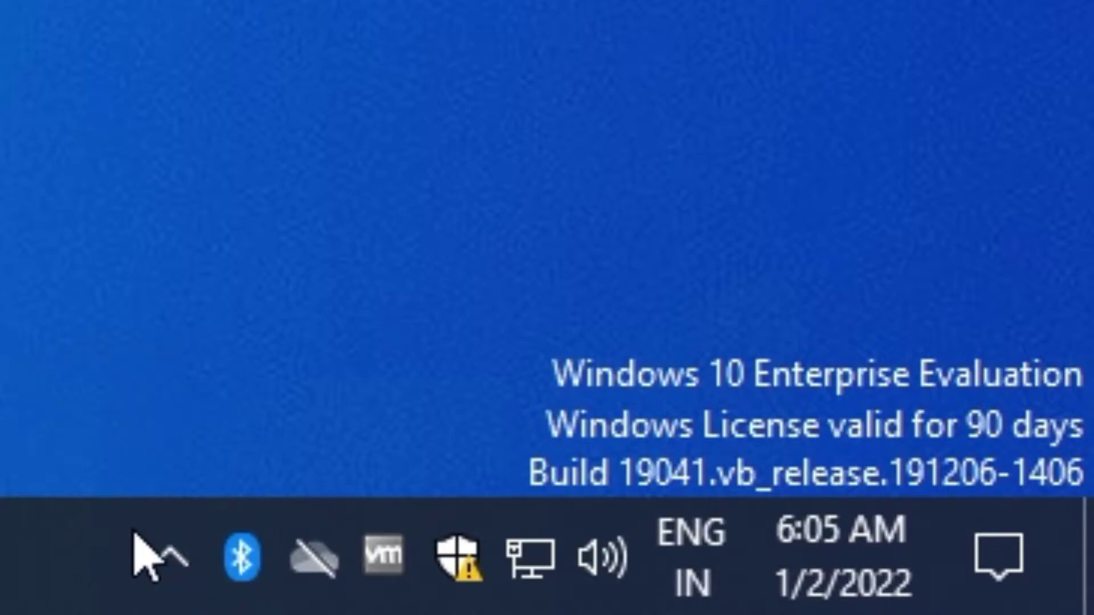
drag(220, 587, 180, 444)
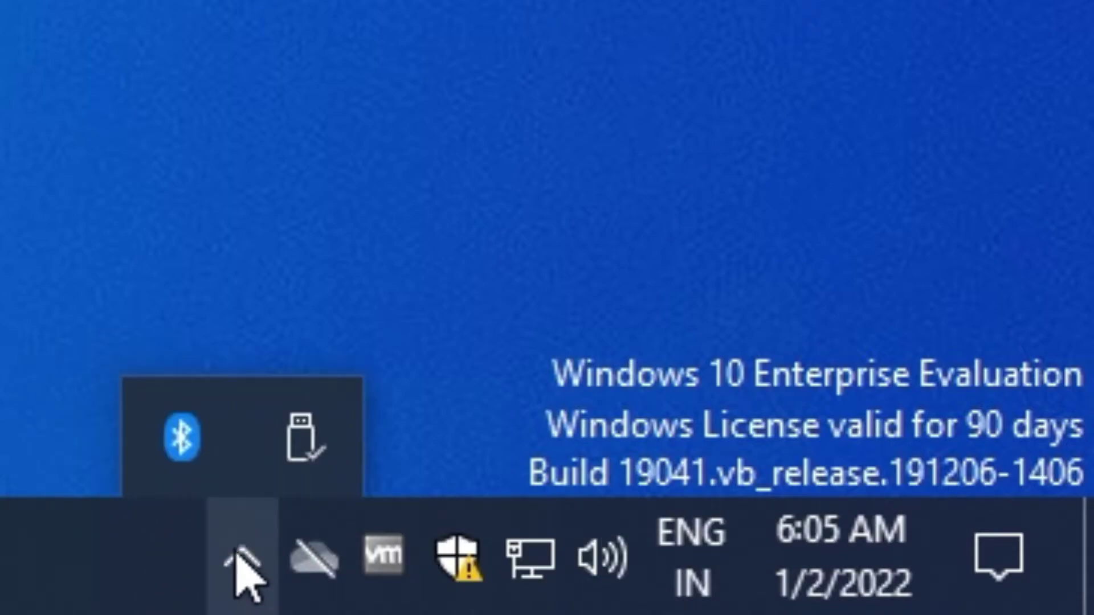
drag(313, 558, 364, 342)
drag(383, 554, 428, 420)
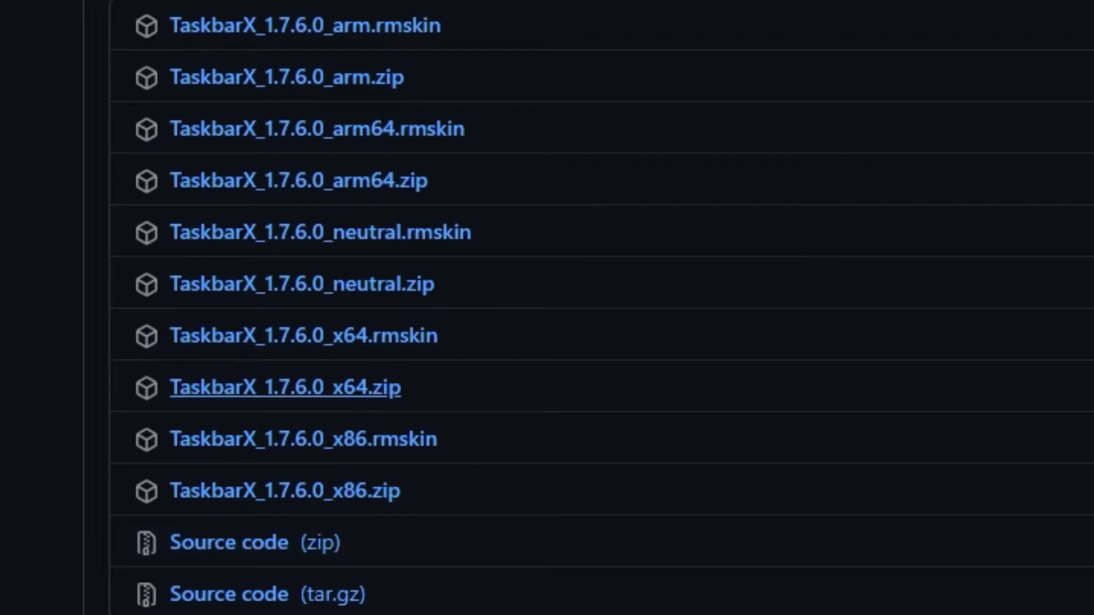
Step: Download TaskbarX_1.7.6.0_x64.zip from the release assets and extract it in its download folder
click(285, 388)
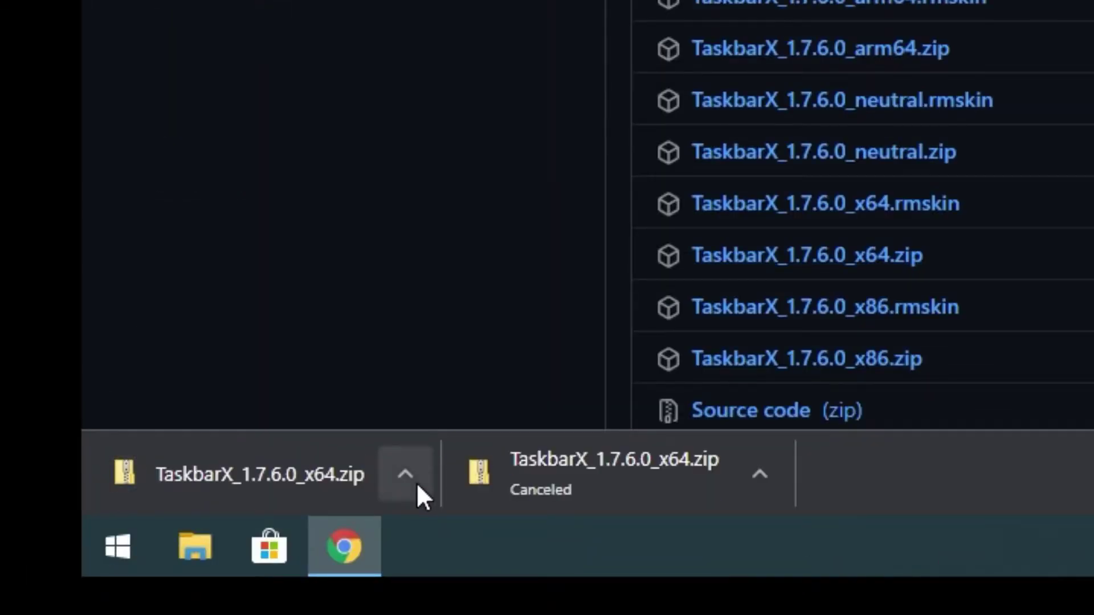
click(405, 474)
click(489, 381)
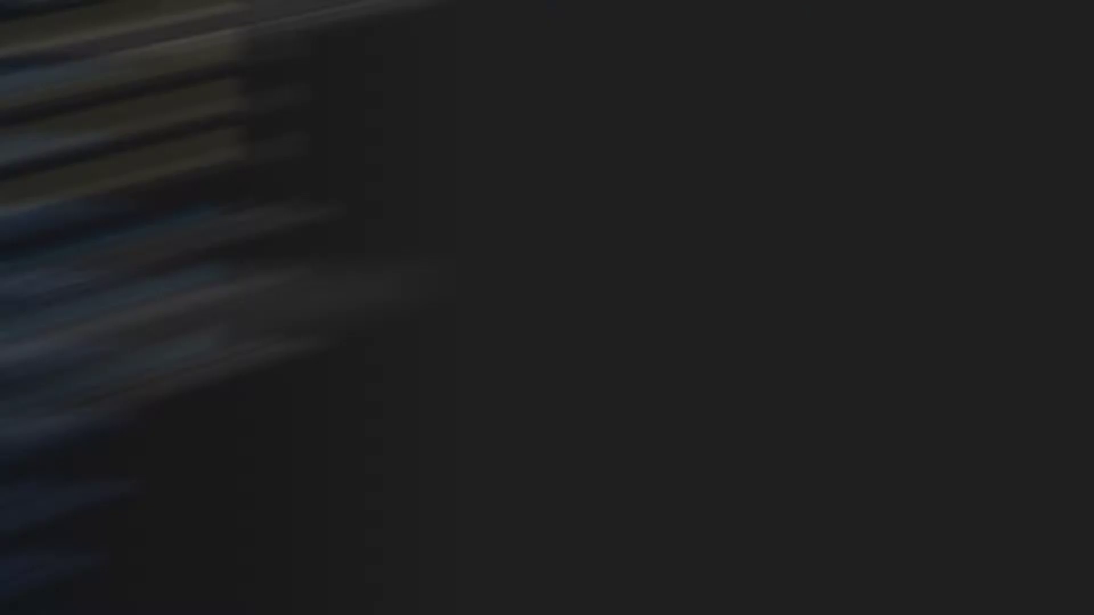
right_click(150, 35)
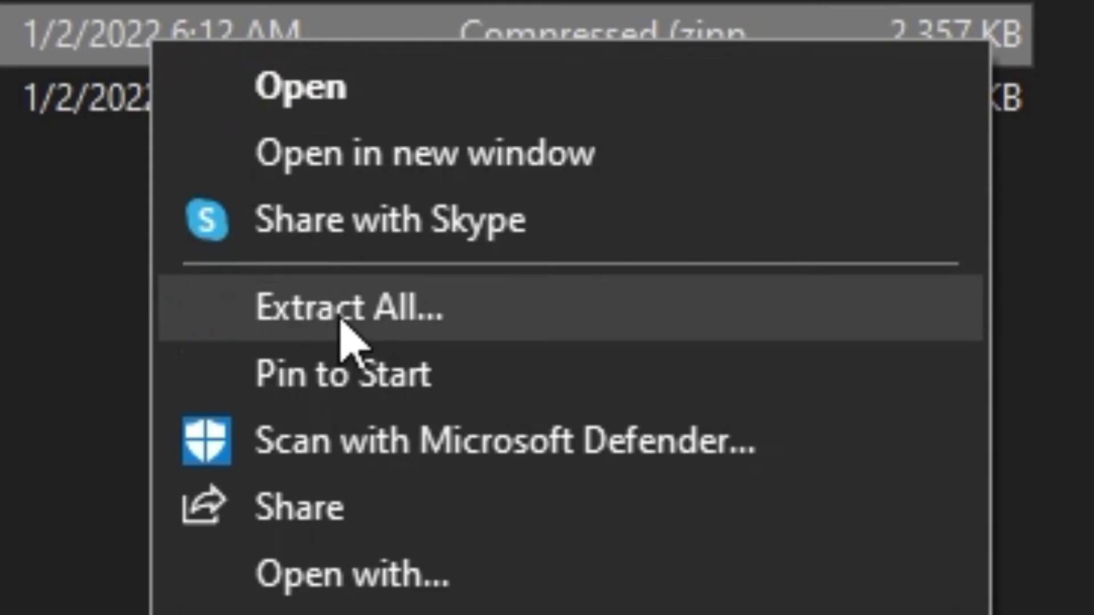
click(340, 320)
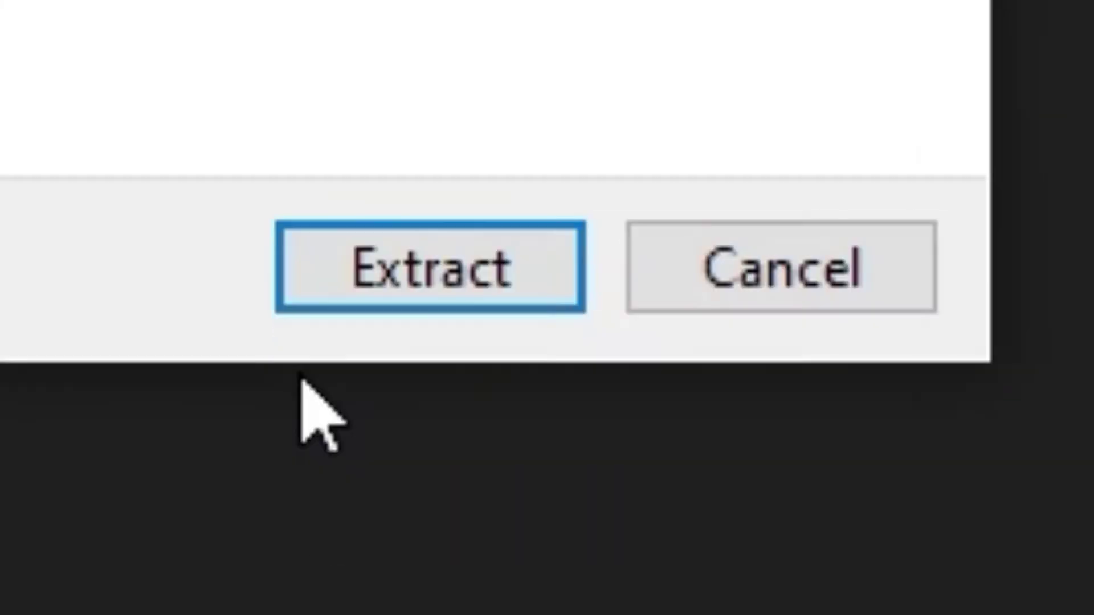
click(376, 266)
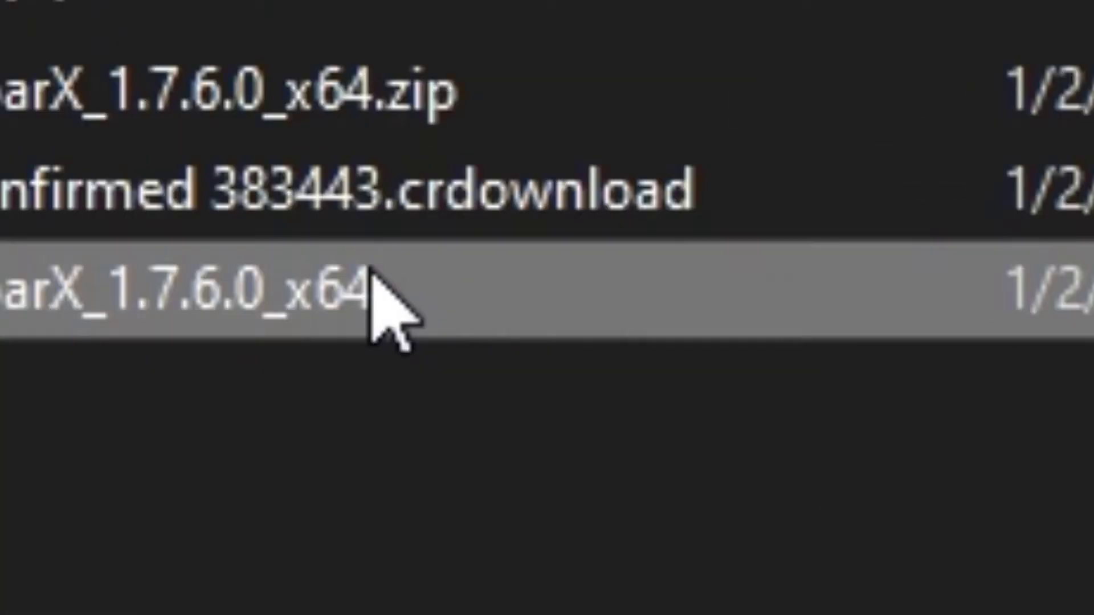
Step: Move the extracted TaskbarX_1.7.6.0_x64 folder into Program Files with administrator permission and open it
drag(373, 279, 1093, 614)
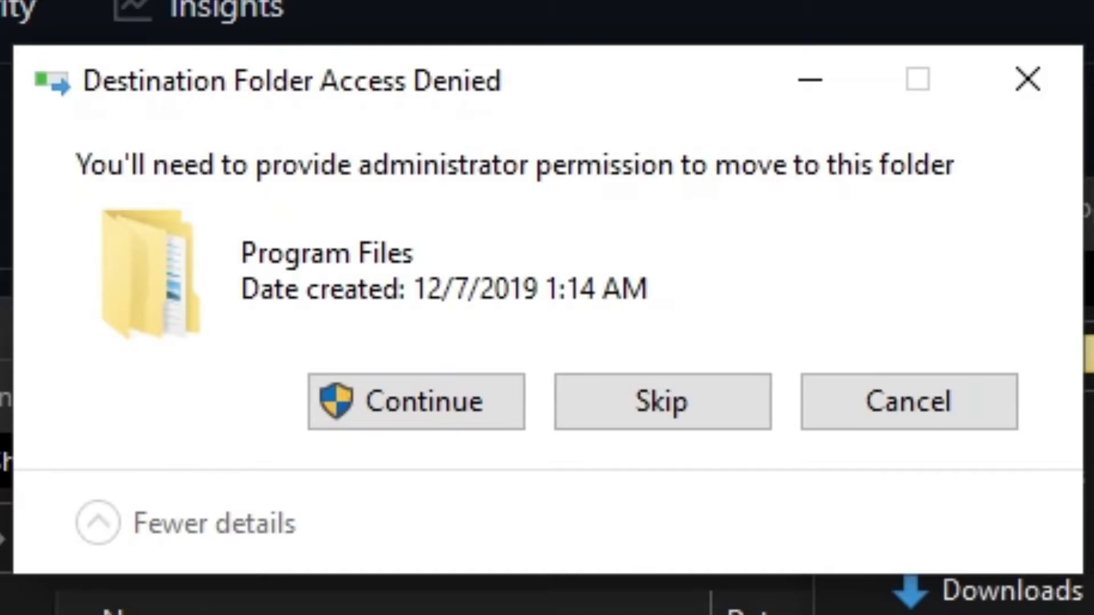
click(432, 387)
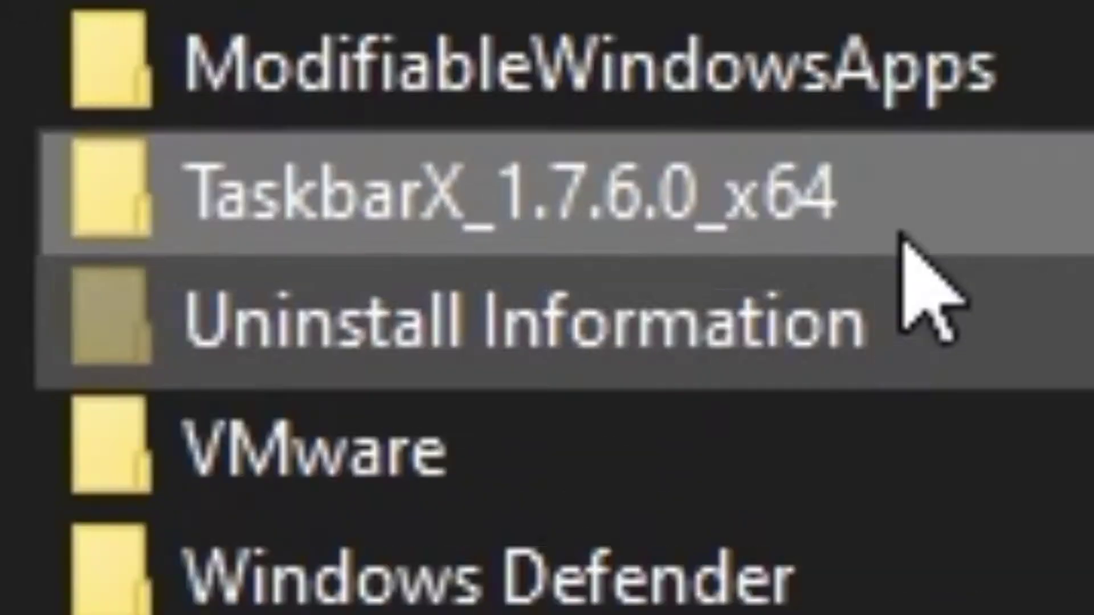
double_click(450, 289)
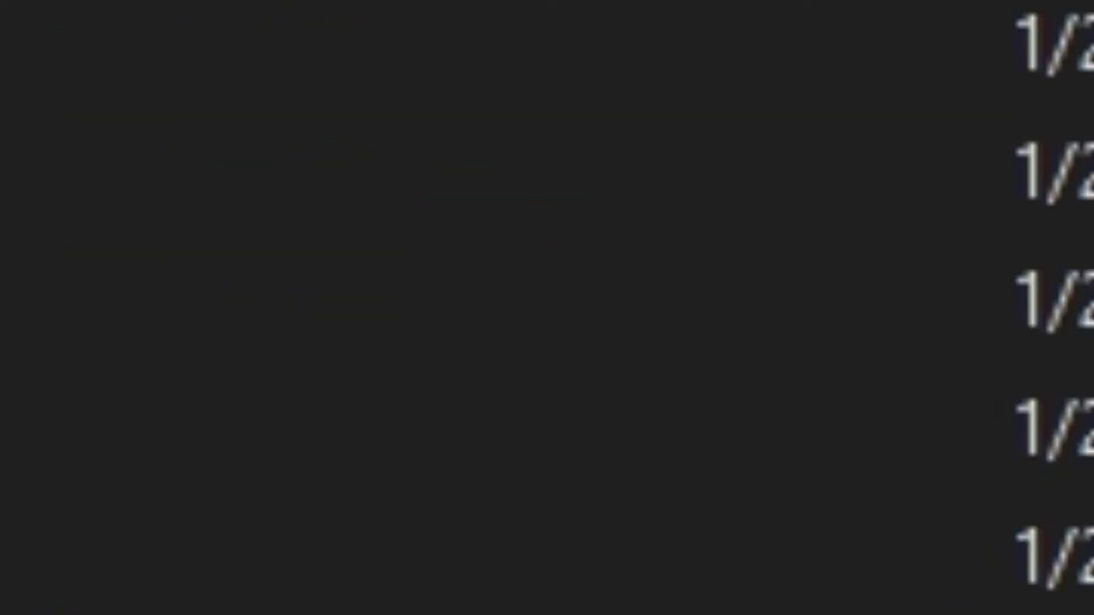
Step: Run TaskbarX.exe from the folder, allowing it past the SmartScreen block
scroll(772, 439, down, 8)
scroll(767, 427, down, 20)
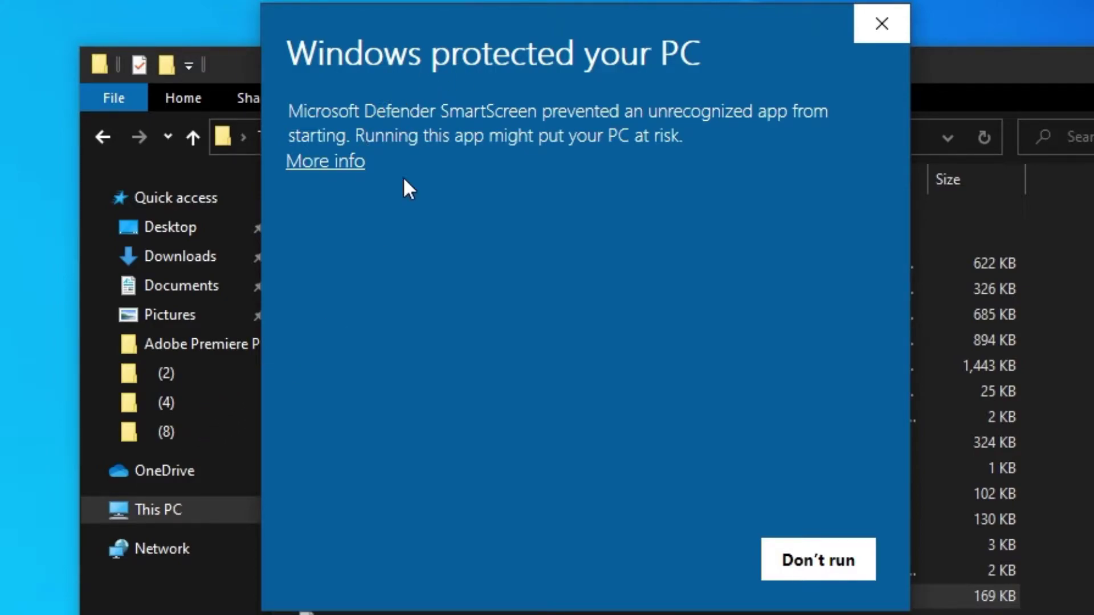
click(322, 165)
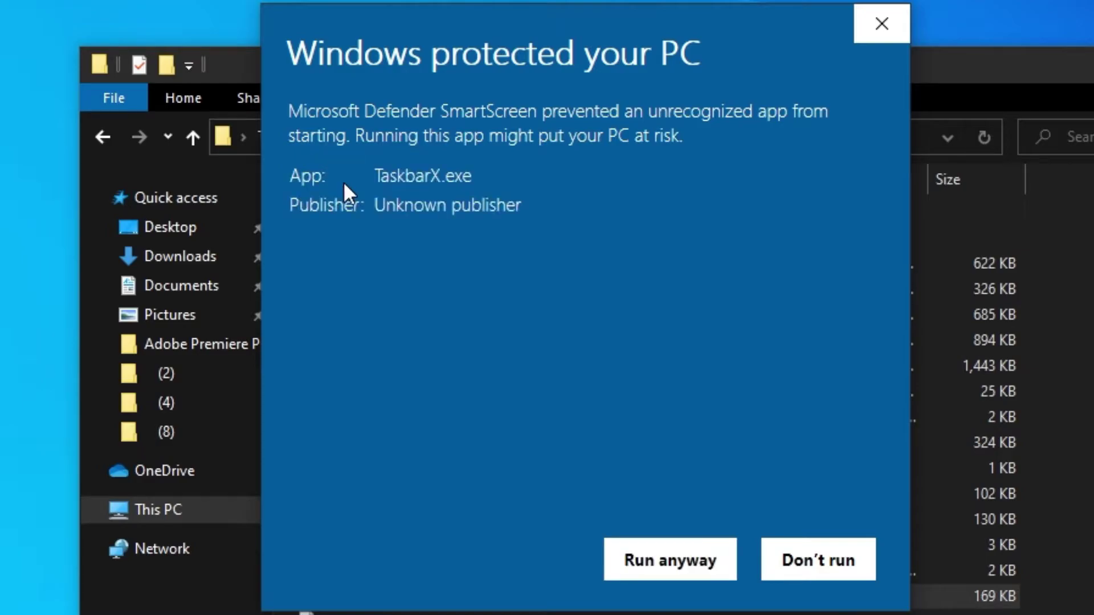
click(668, 561)
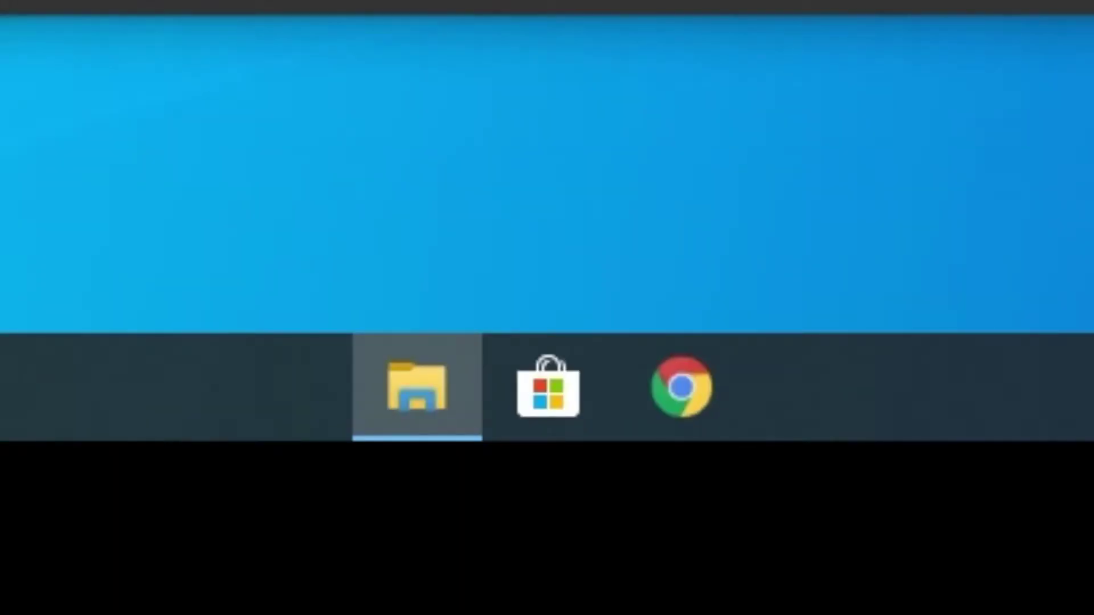
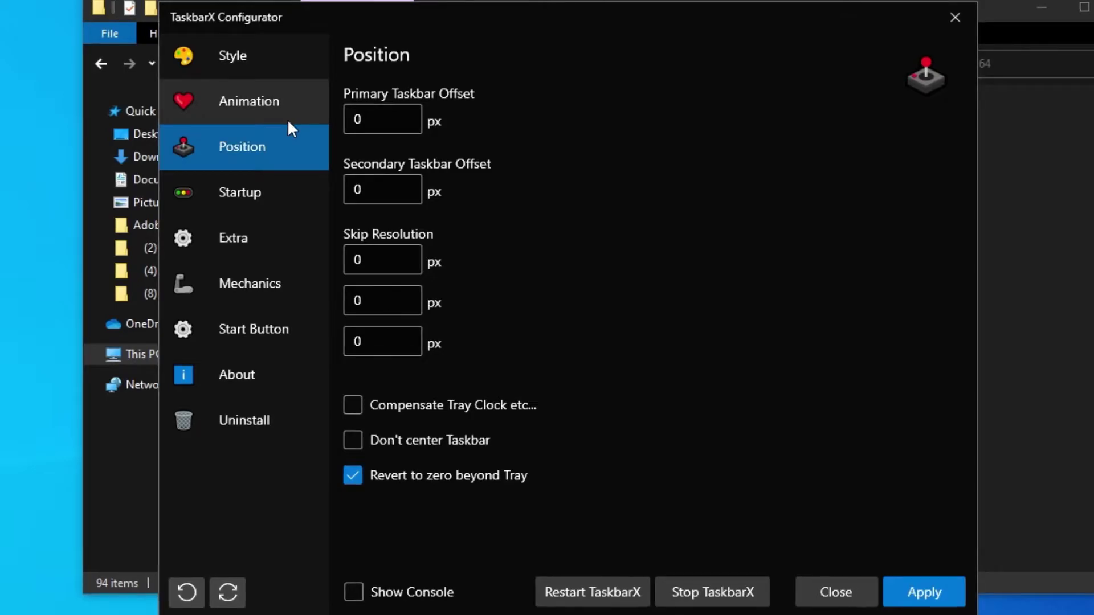
Step: Try the Default taskbar style in the TaskbarX Configurator and switch it to Acrylic
click(273, 54)
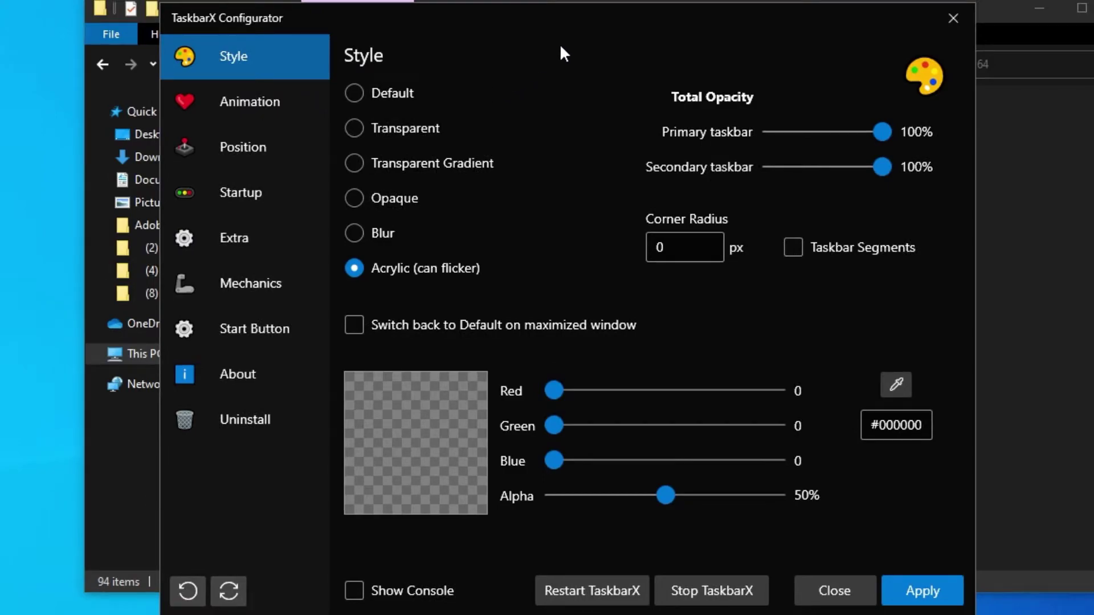
click(398, 92)
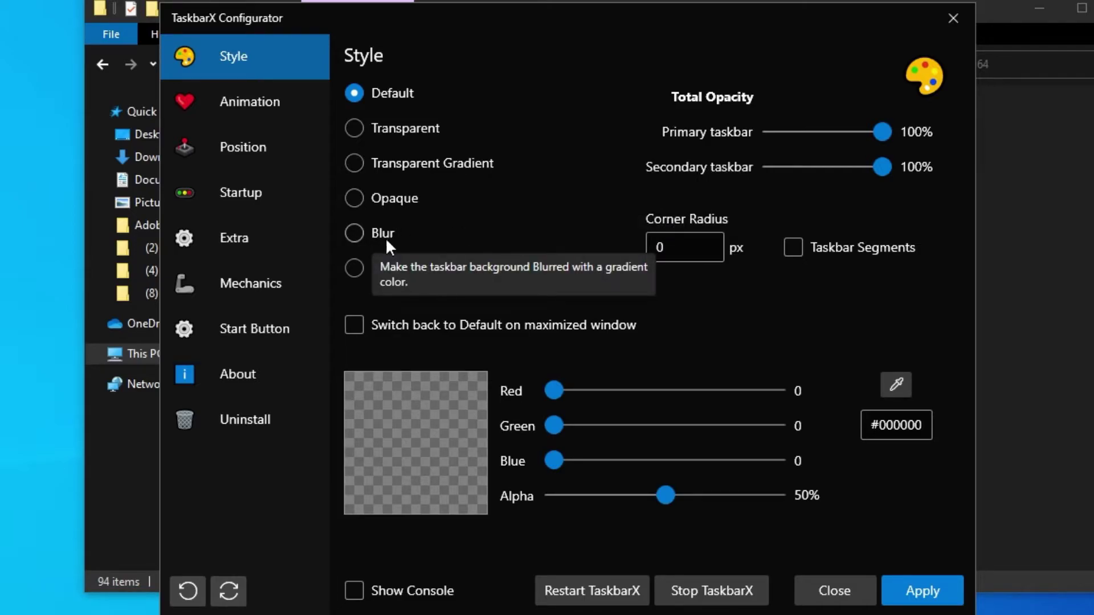
click(423, 262)
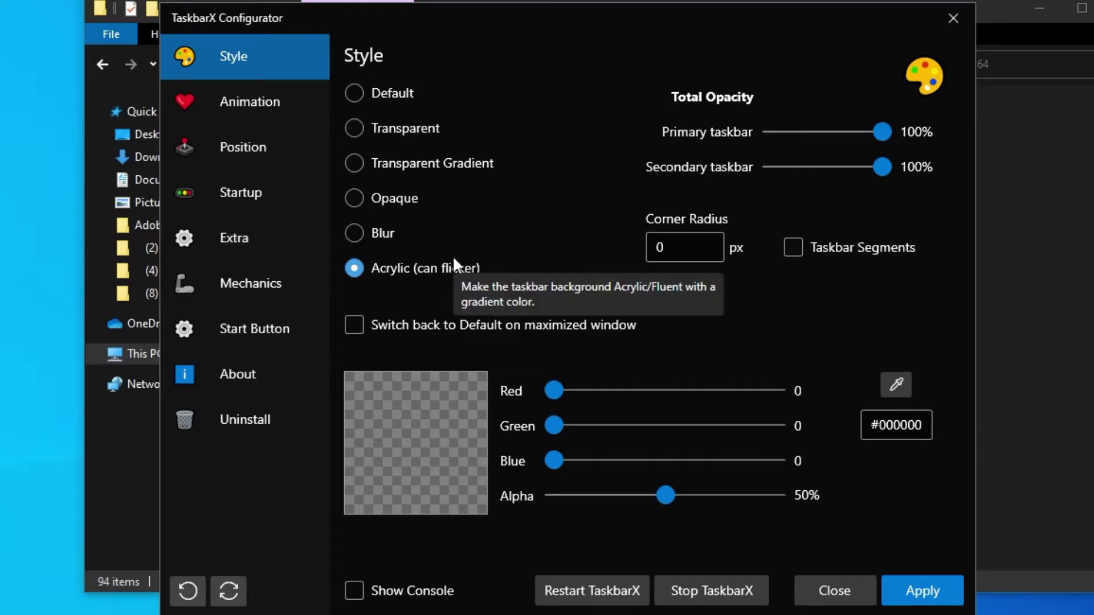
Step: Examine the available animation styles and the taskbar position settings
click(247, 103)
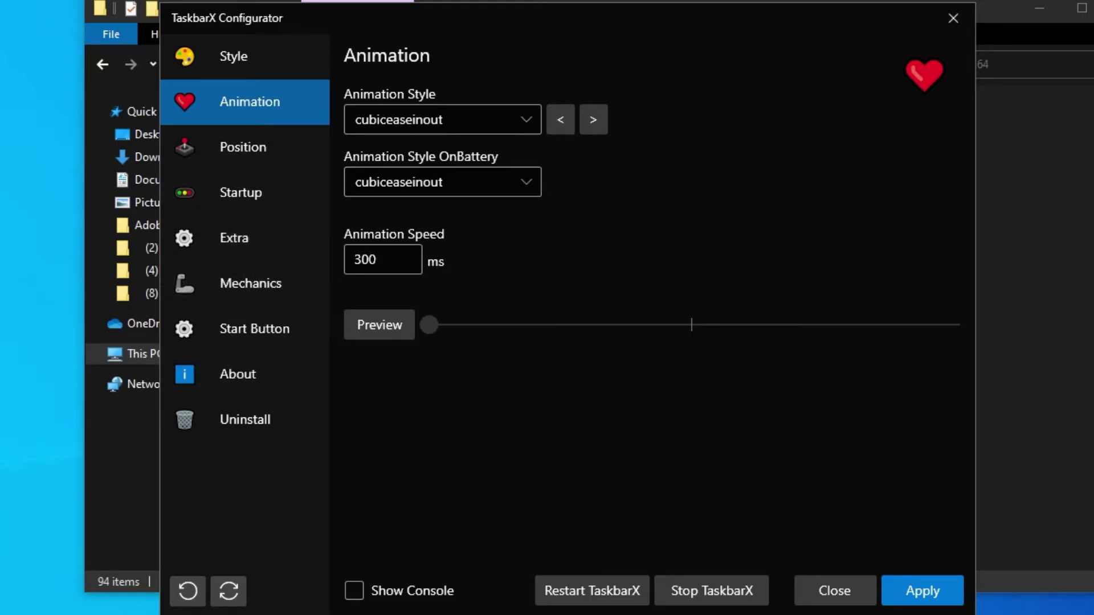
click(412, 110)
click(638, 202)
click(262, 165)
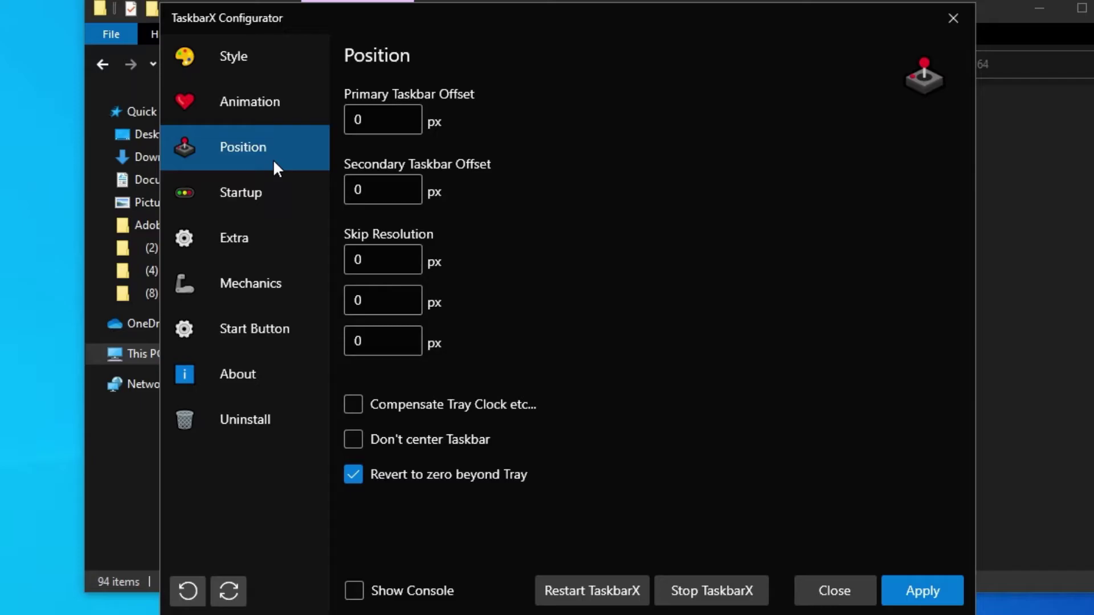
Step: Set the TaskbarX startup delay to 0 seconds, choose the Blur taskbar style and apply the settings
click(254, 187)
click(394, 125)
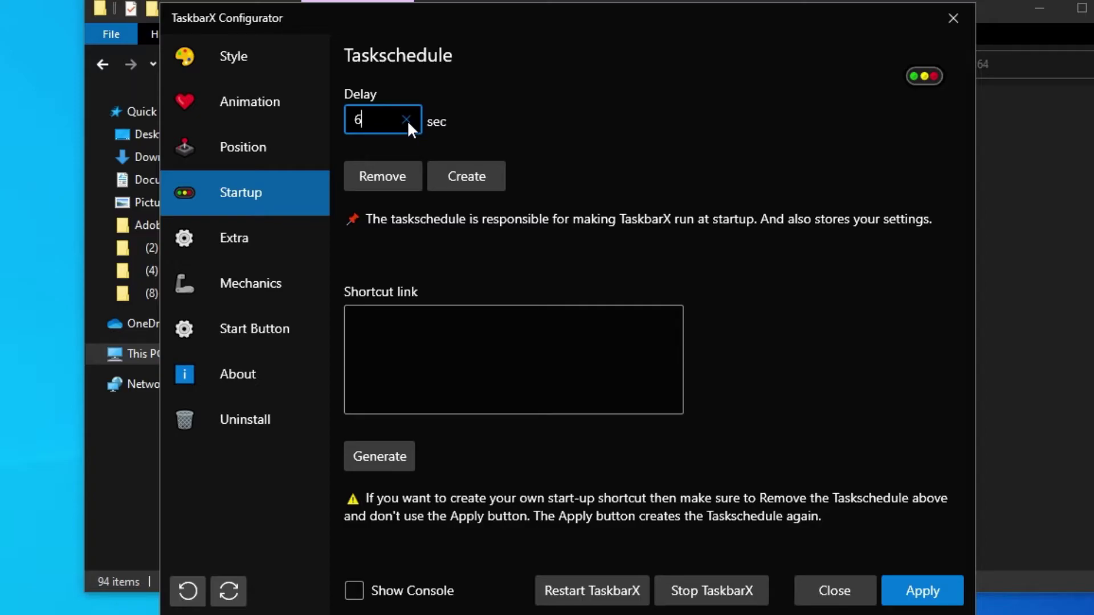
click(407, 119)
text(0)
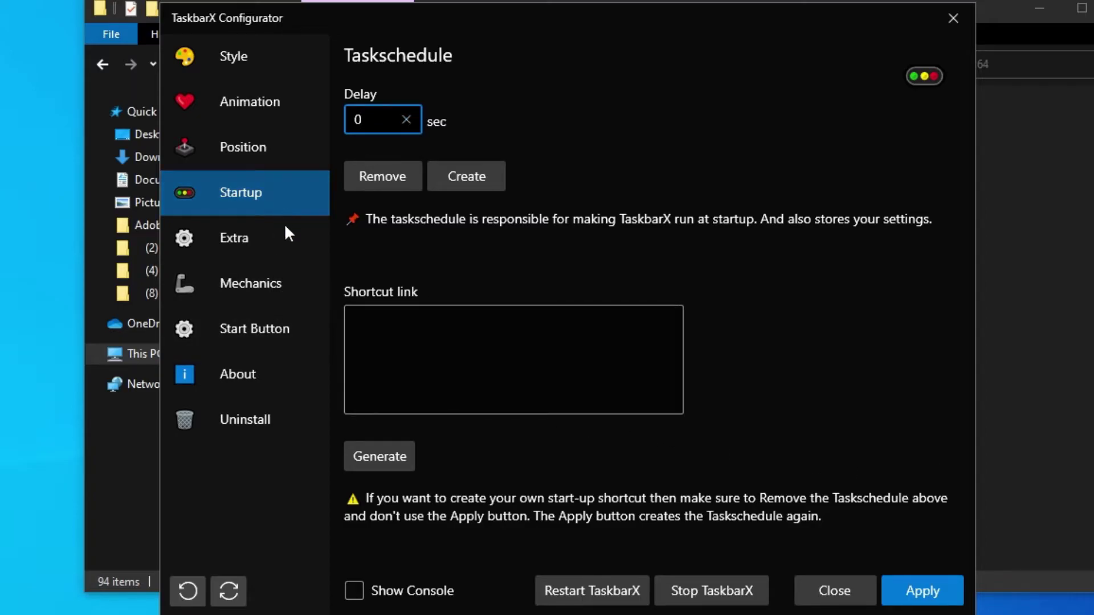
click(508, 337)
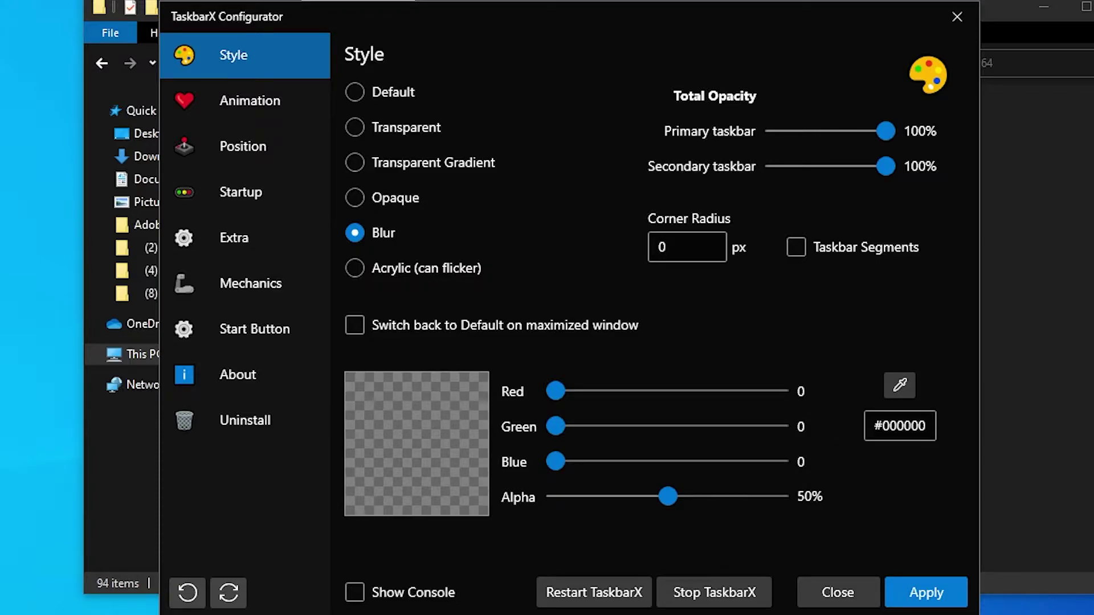
click(948, 593)
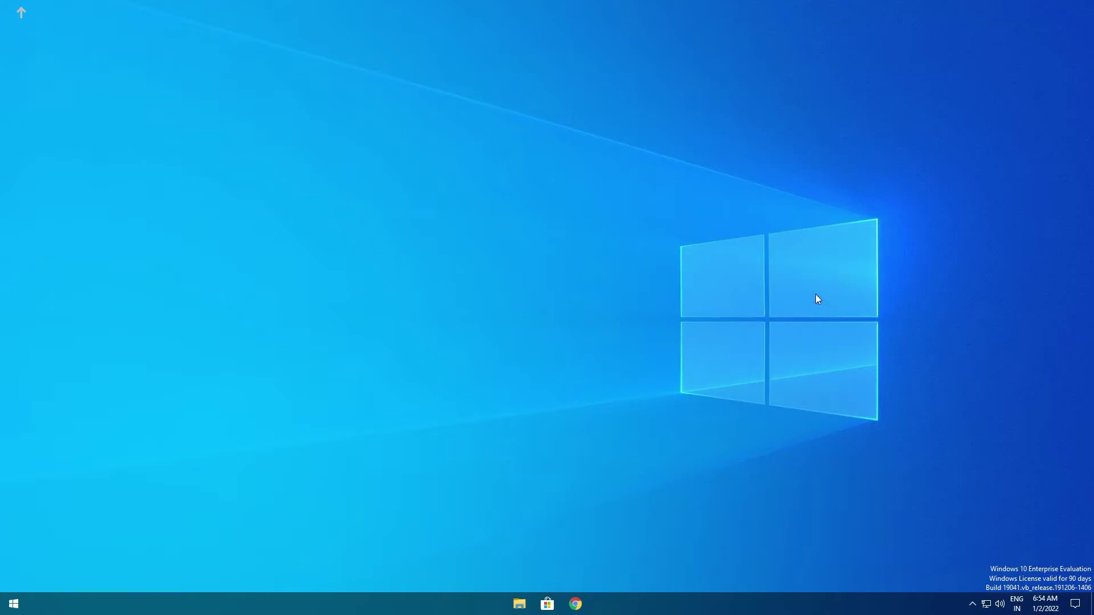
Step: Unpin all tiles from the Start menu, including the calendar, Google Chrome, Get Help, Feedback Hub, Calculator and Cortana
click(14, 604)
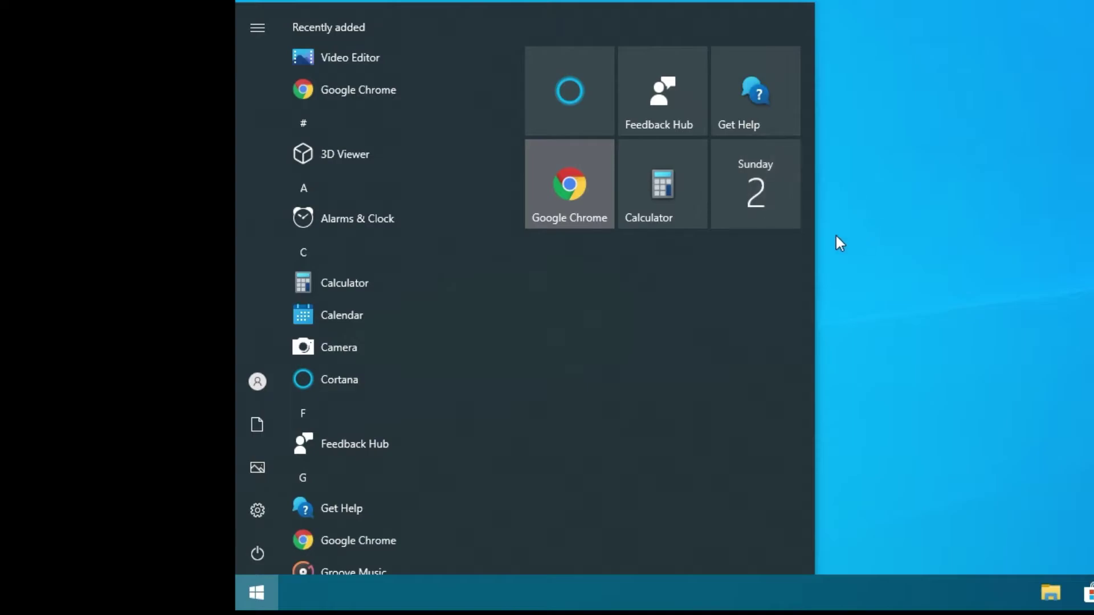
right_click(736, 177)
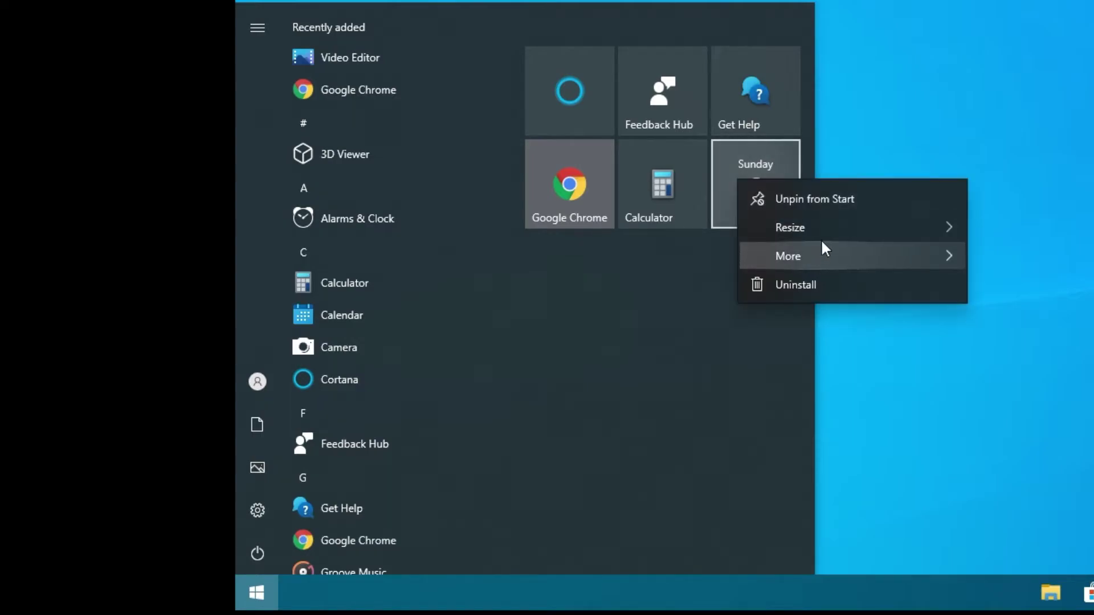
click(832, 199)
right_click(598, 194)
click(603, 200)
right_click(772, 117)
click(854, 135)
right_click(624, 93)
click(626, 107)
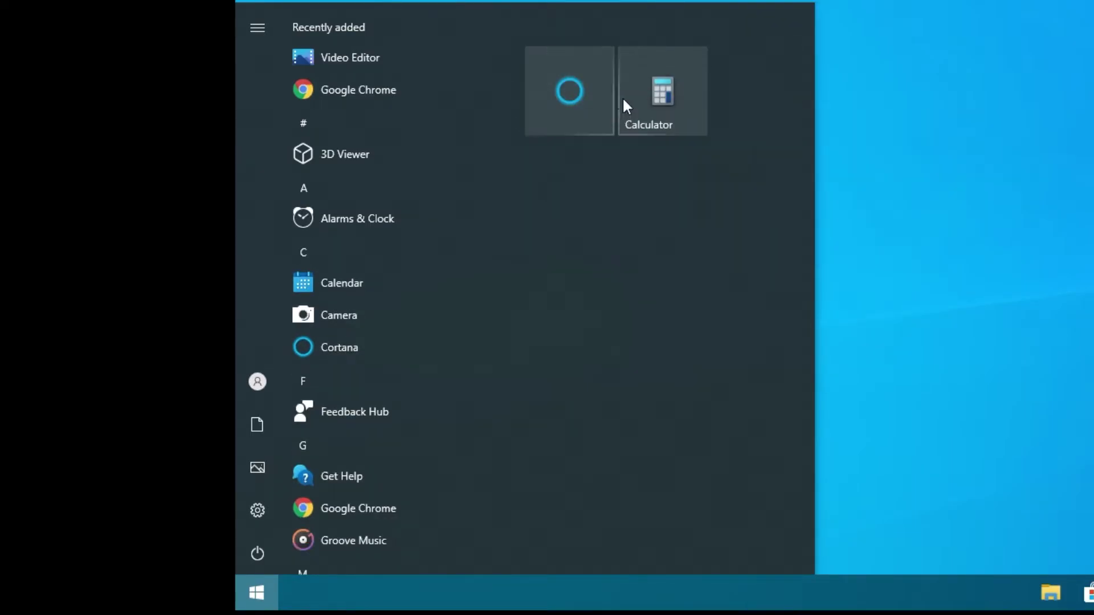
right_click(661, 94)
click(744, 110)
Step: Narrow the Start menu so it holds only the app list, and close it
drag(811, 318, 237, 257)
scroll(414, 389, down, 1)
scroll(414, 389, up, 1)
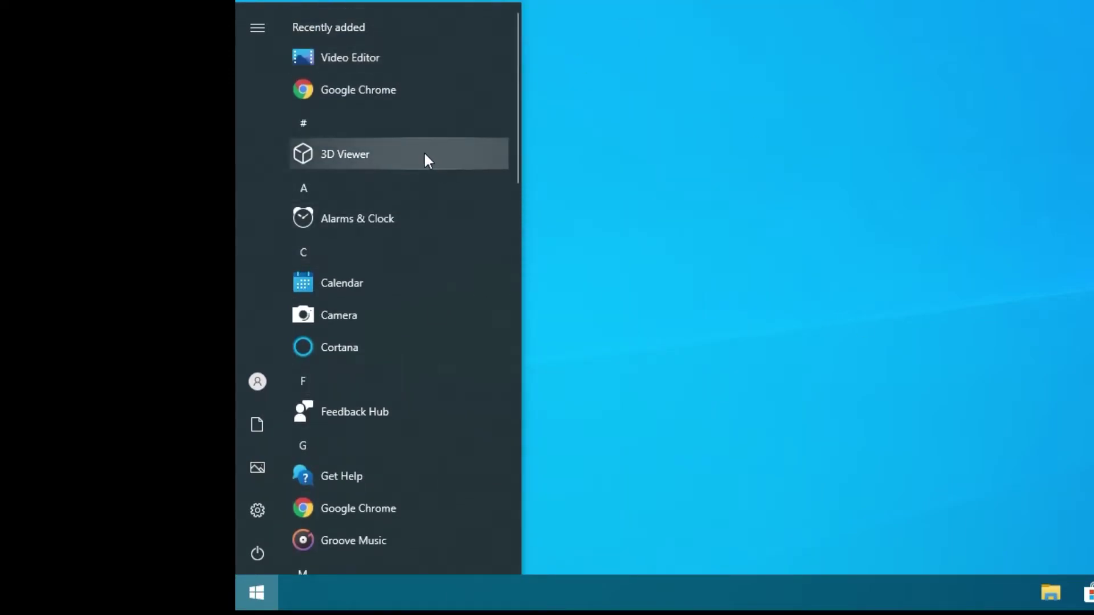
click(637, 352)
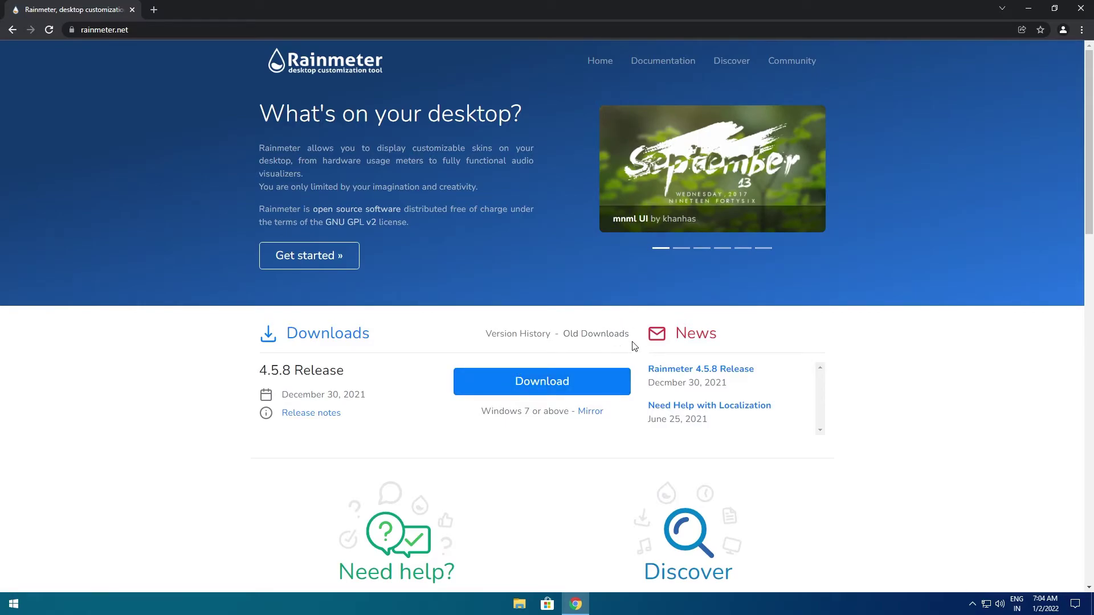
Step: Download the Rainmeter 4.5.8 installer from rainmeter.net
click(542, 381)
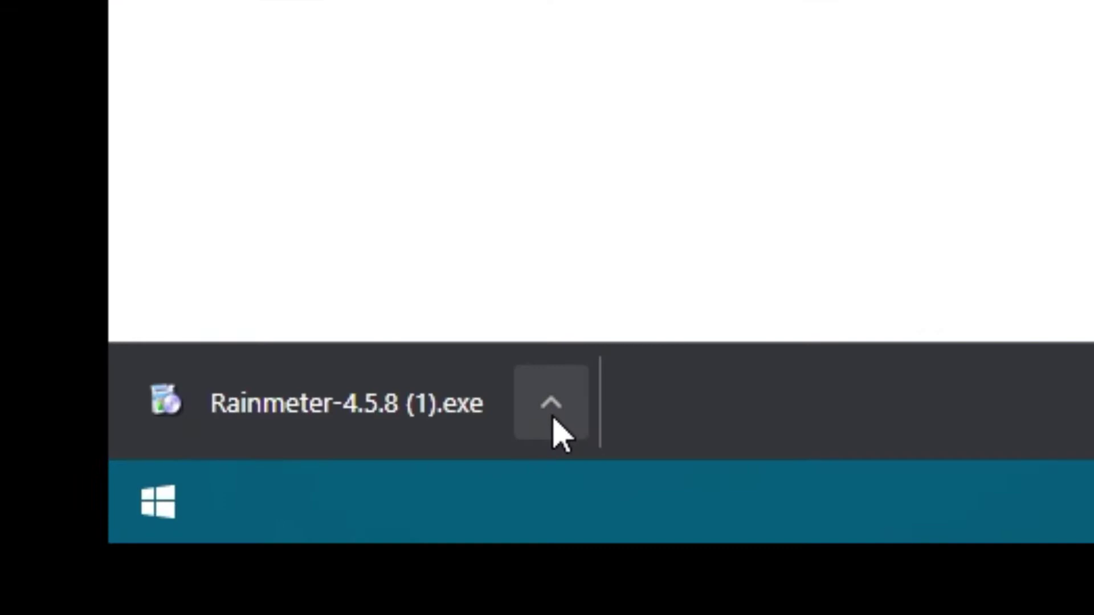
Step: Show the downloaded Rainmeter-4.5.8 (1).exe installer in its Downloads folder
click(121, 577)
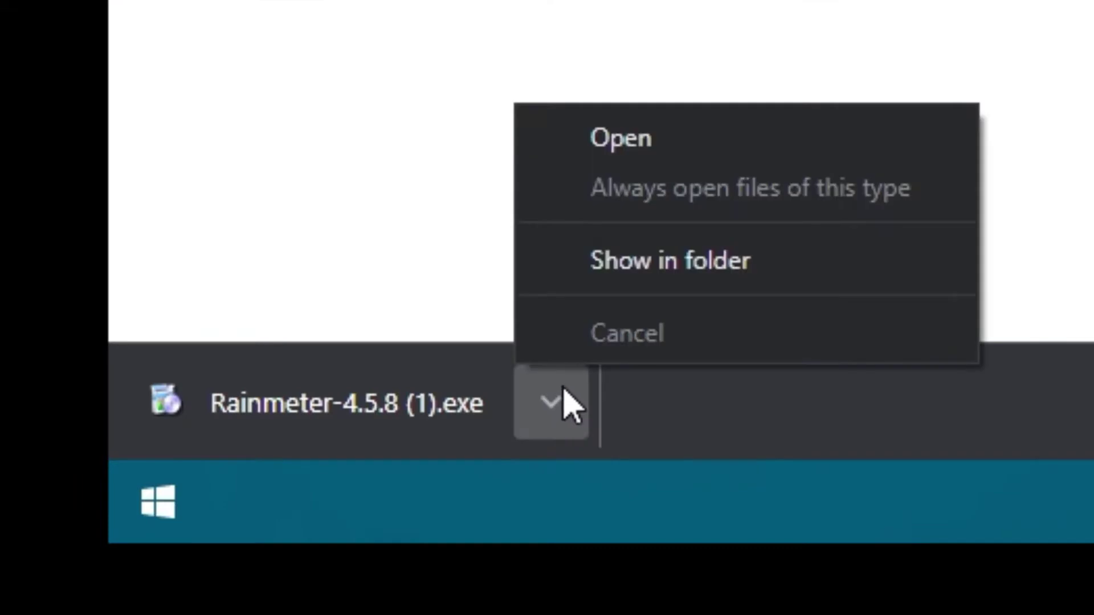
click(644, 274)
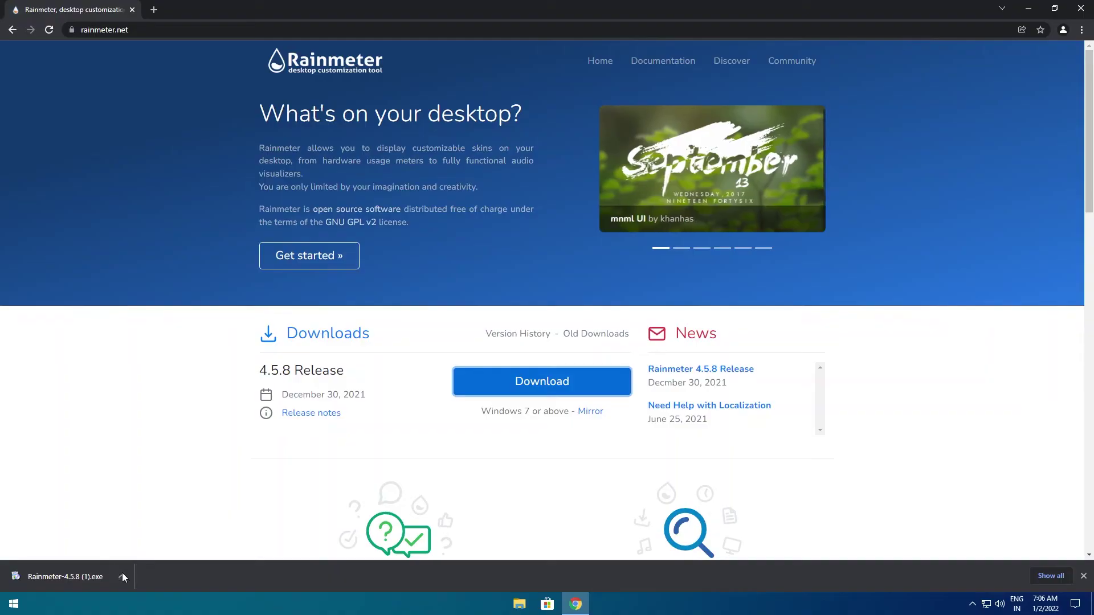
click(122, 577)
click(154, 538)
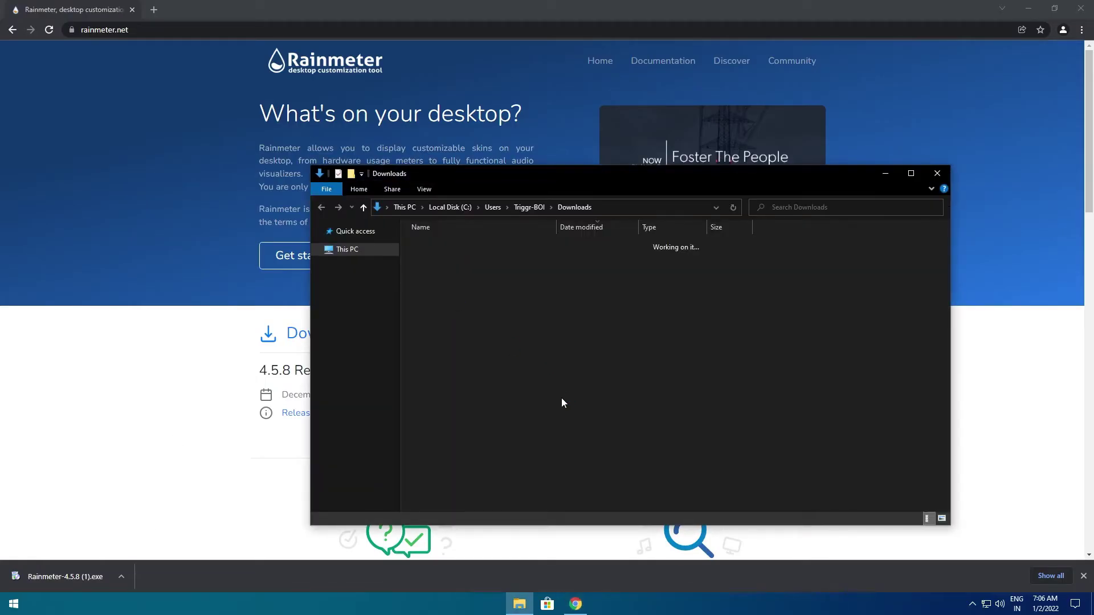
Step: Run the Rainmeter-4.5.8 (1).exe installer as administrator, allowing it to make changes, and accept English as the installer language
double_click(477, 257)
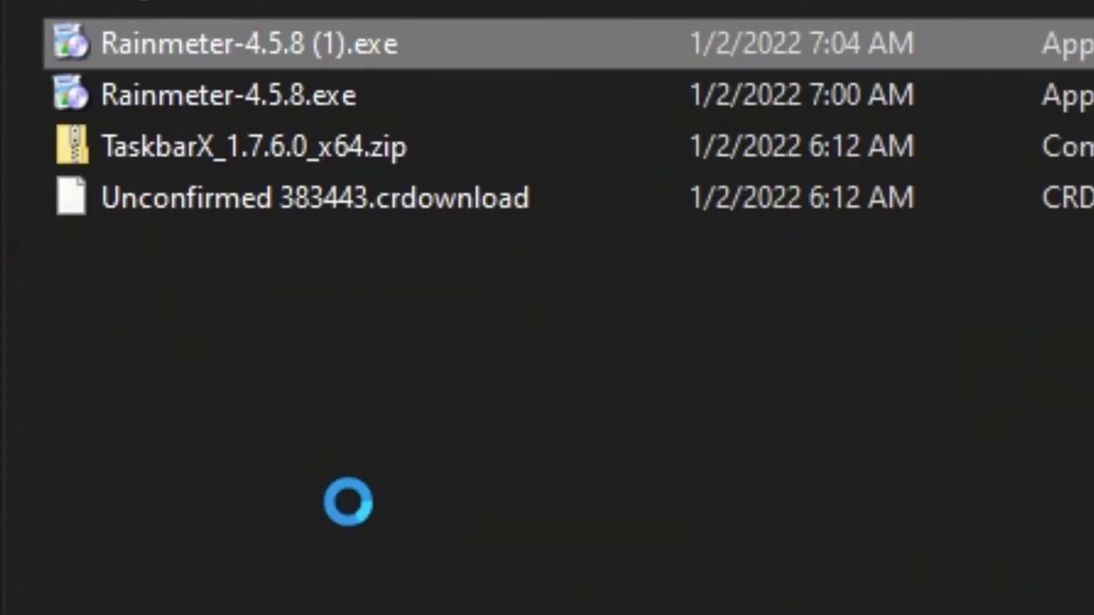
key(shift+F10)
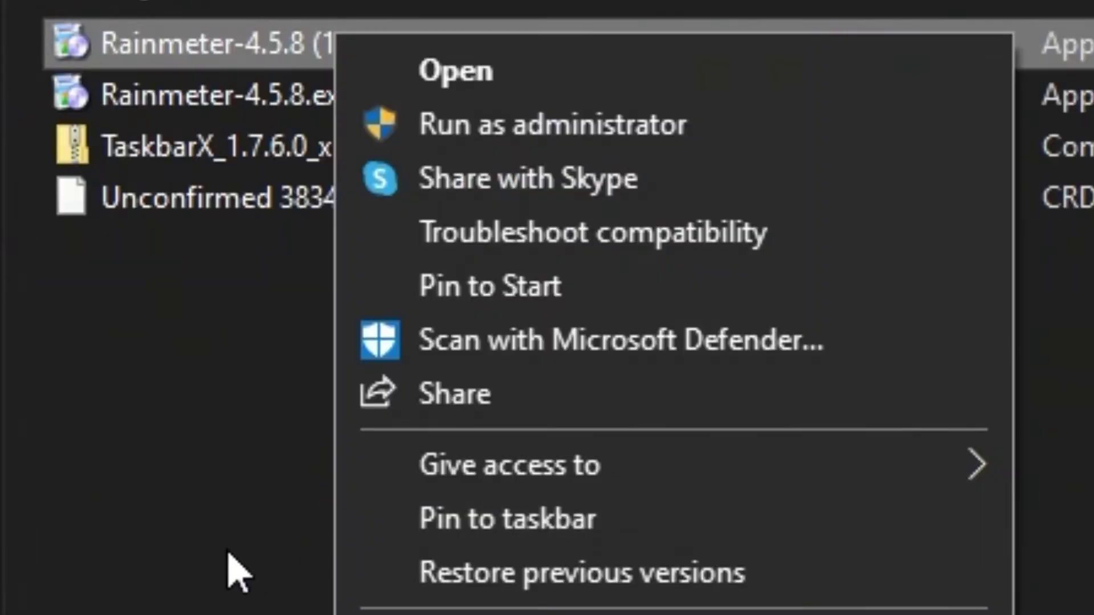
click(404, 131)
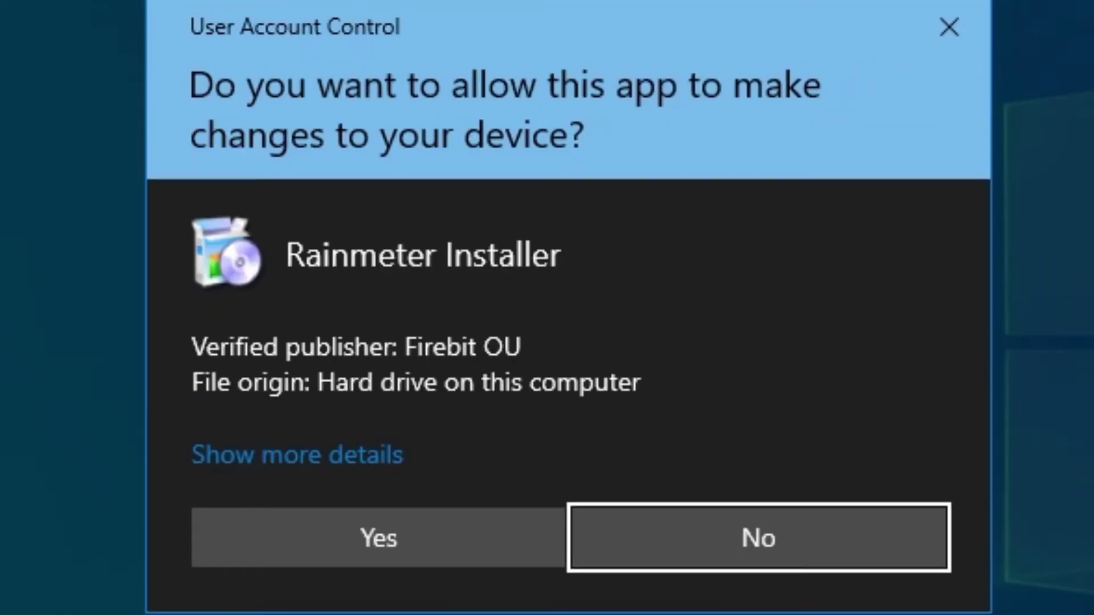
click(428, 567)
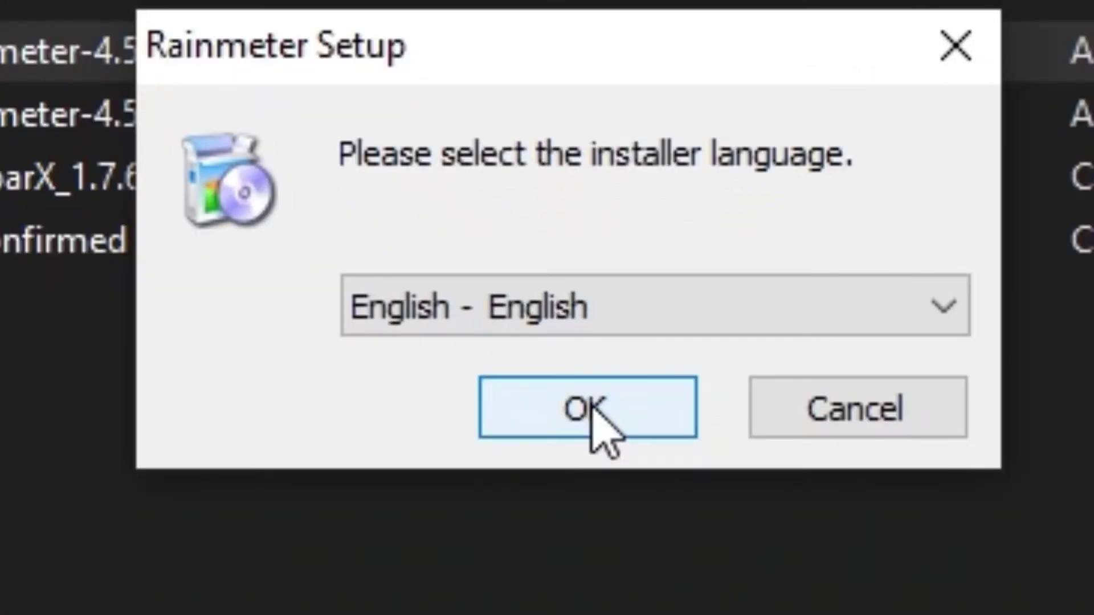
click(590, 406)
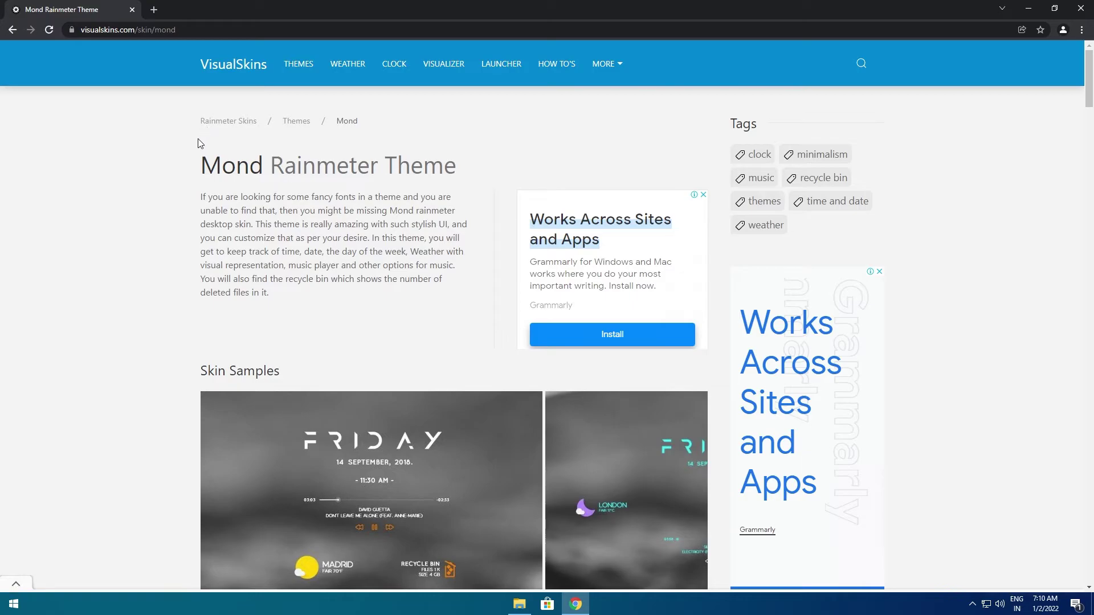
Step: Download the Mond theme file mond.rmskin from visualskins.com and show it in its folder
scroll(238, 138, down, 14)
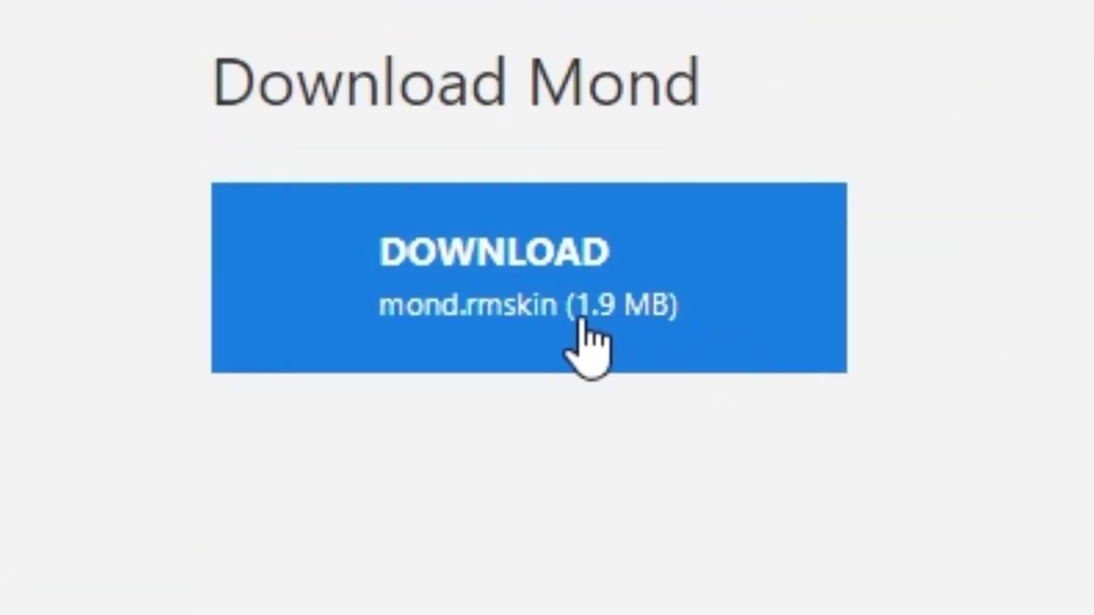
click(278, 113)
click(865, 120)
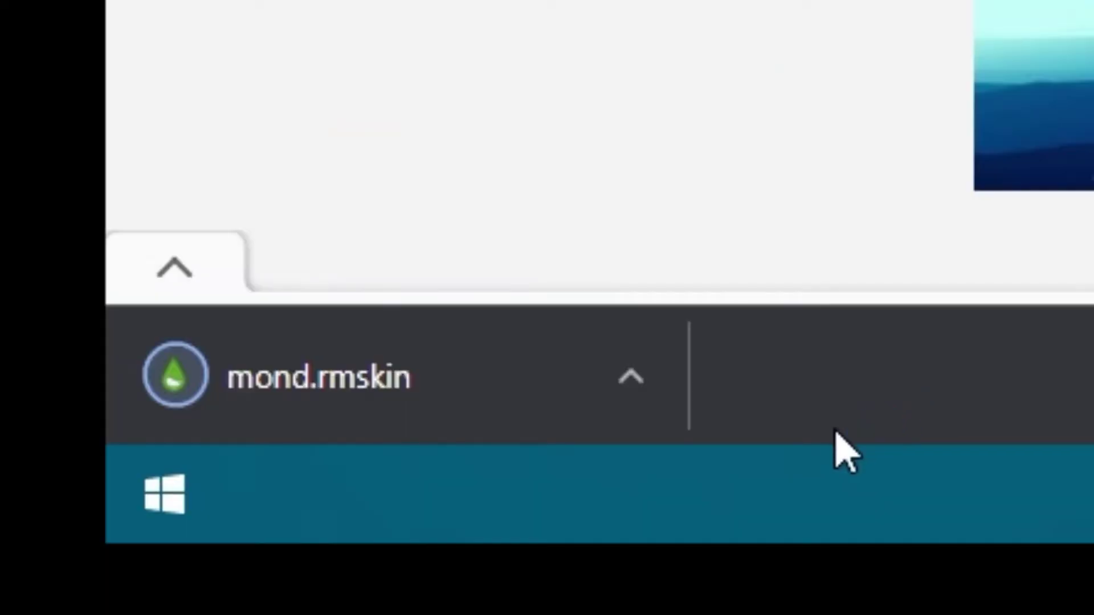
click(654, 402)
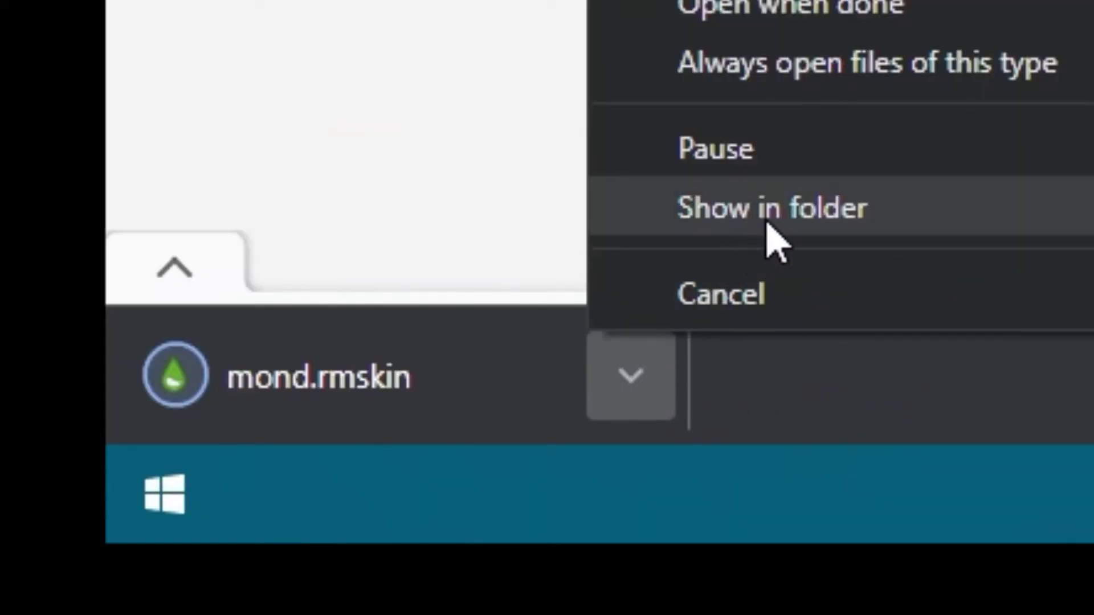
click(766, 222)
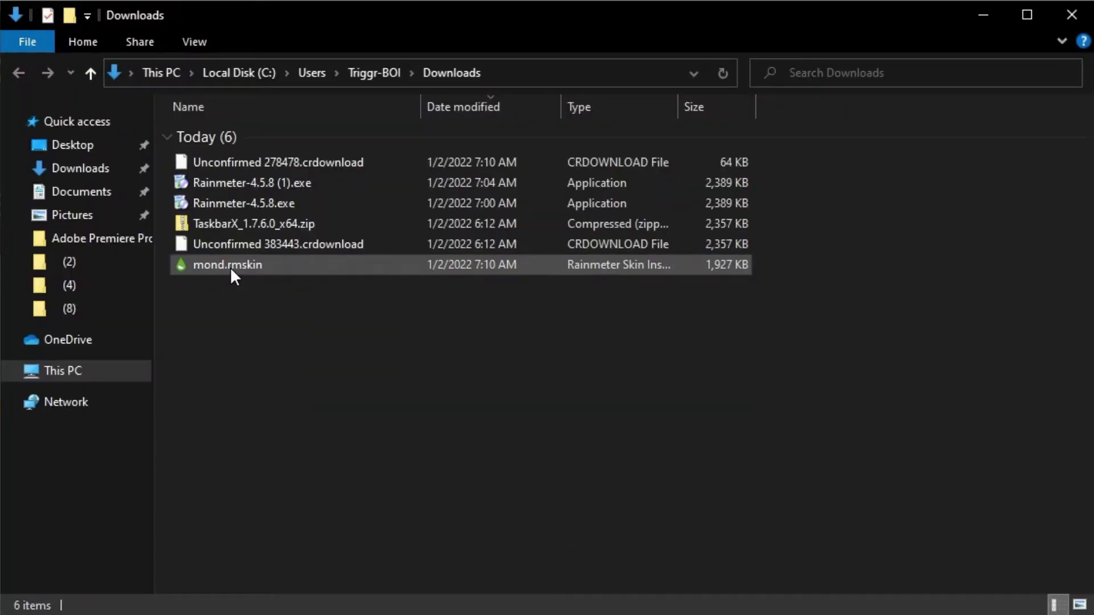
Step: Install the Mond Rainmeter skin from mond.rmskin in the Downloads folder
click(230, 266)
right_click(230, 266)
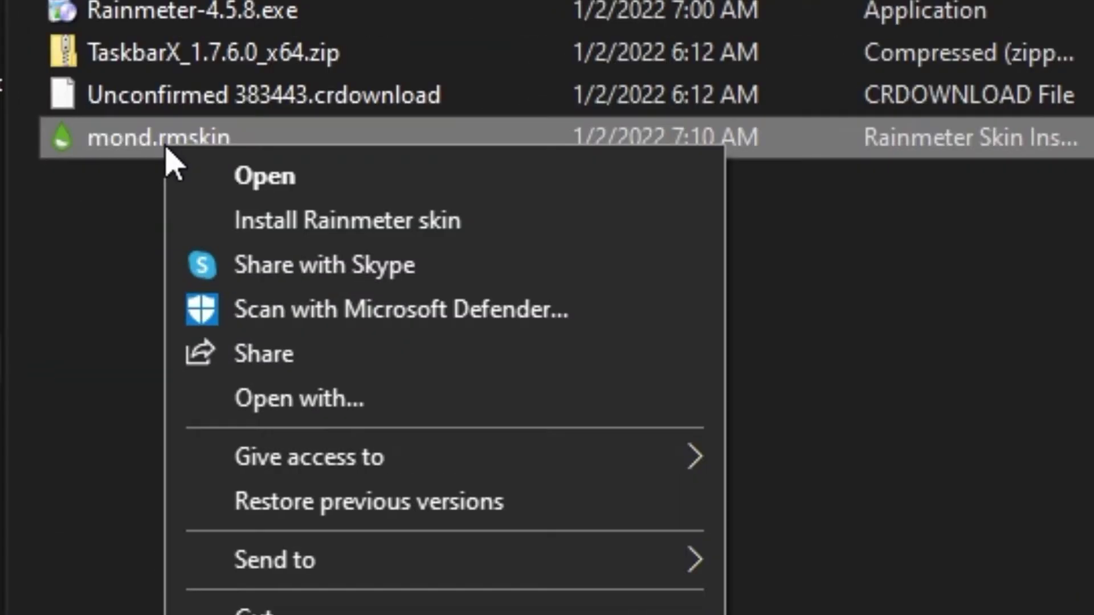
click(347, 218)
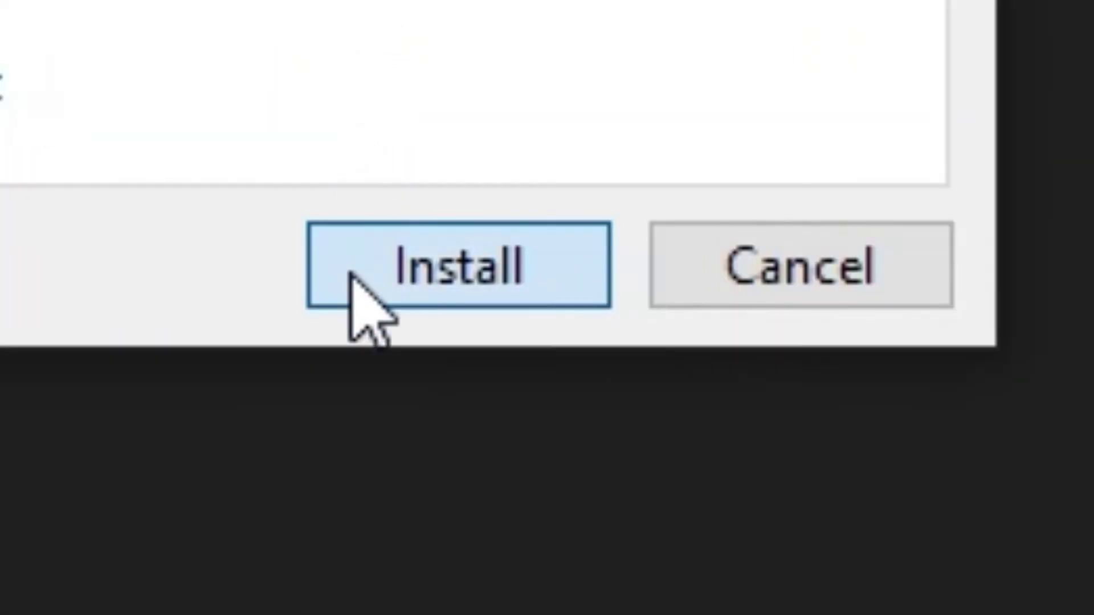
click(610, 598)
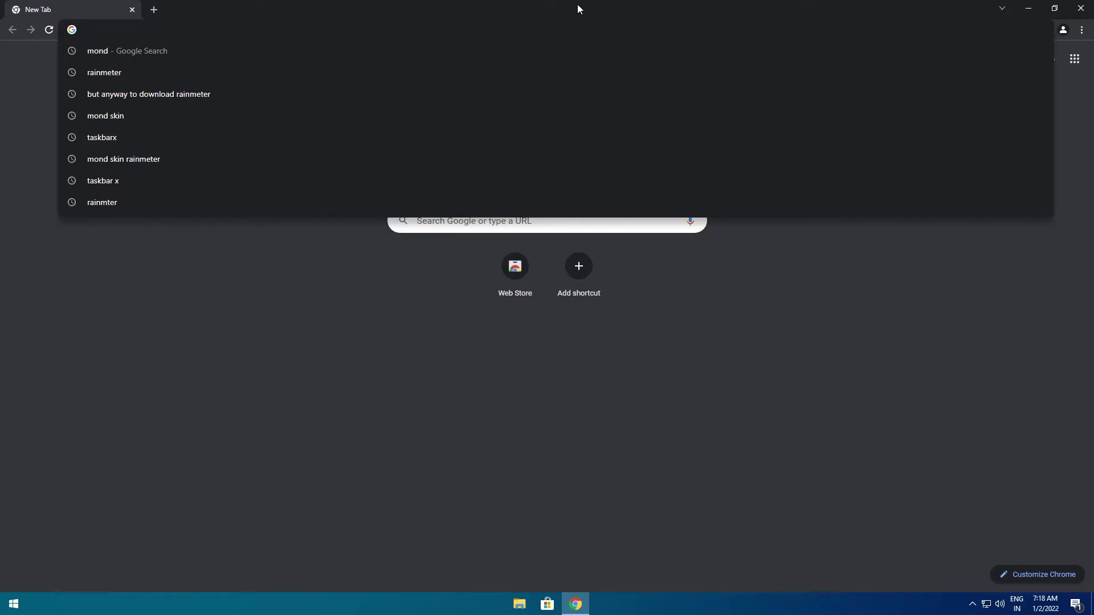
text(clean m)
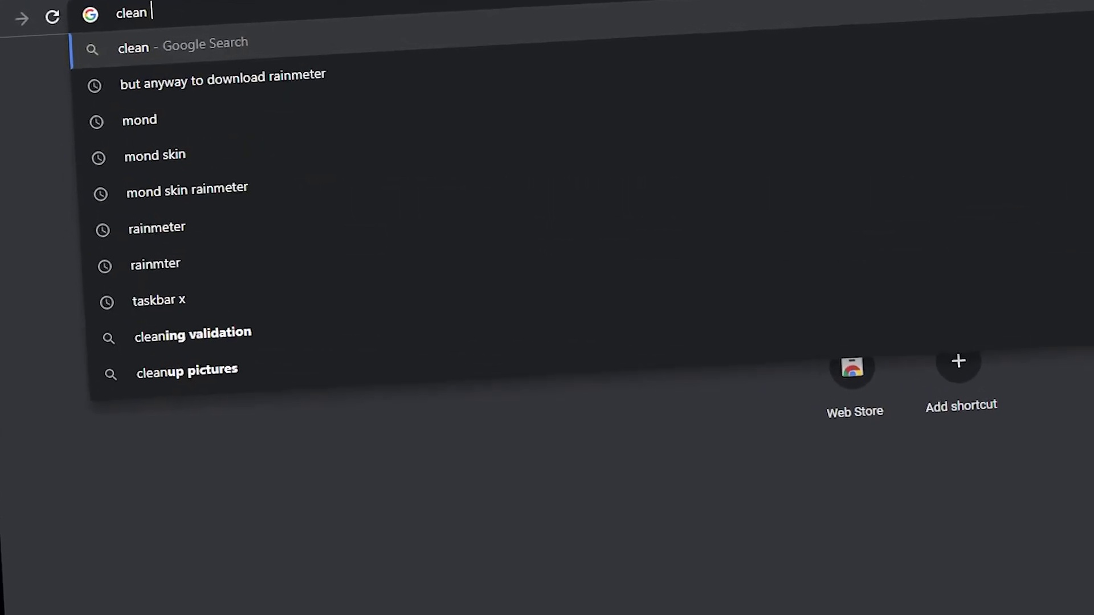
text(inim,ali)
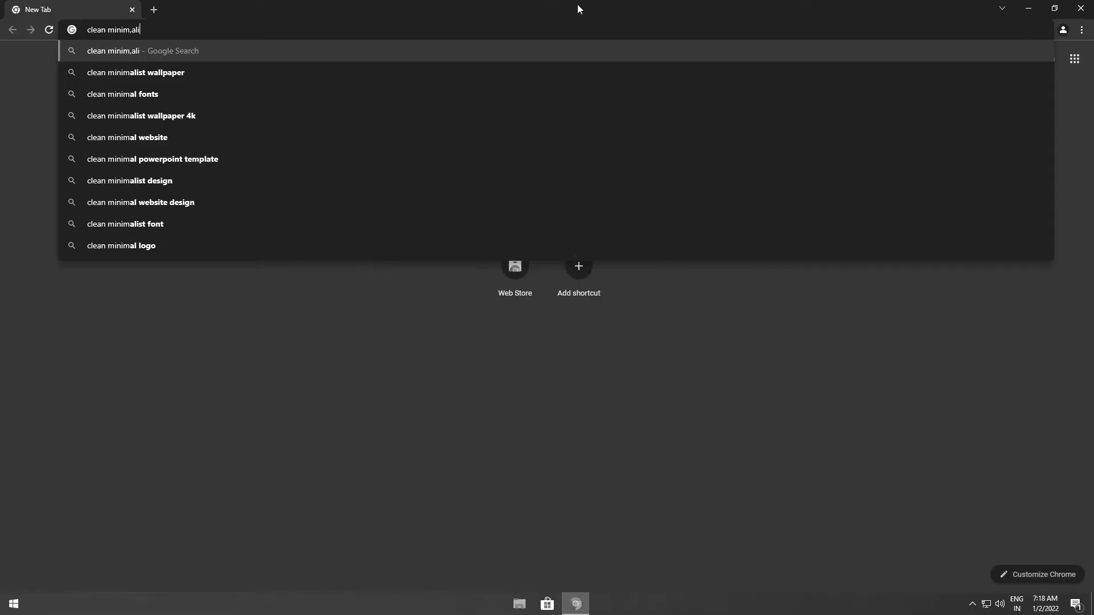
key(ctrl+a)
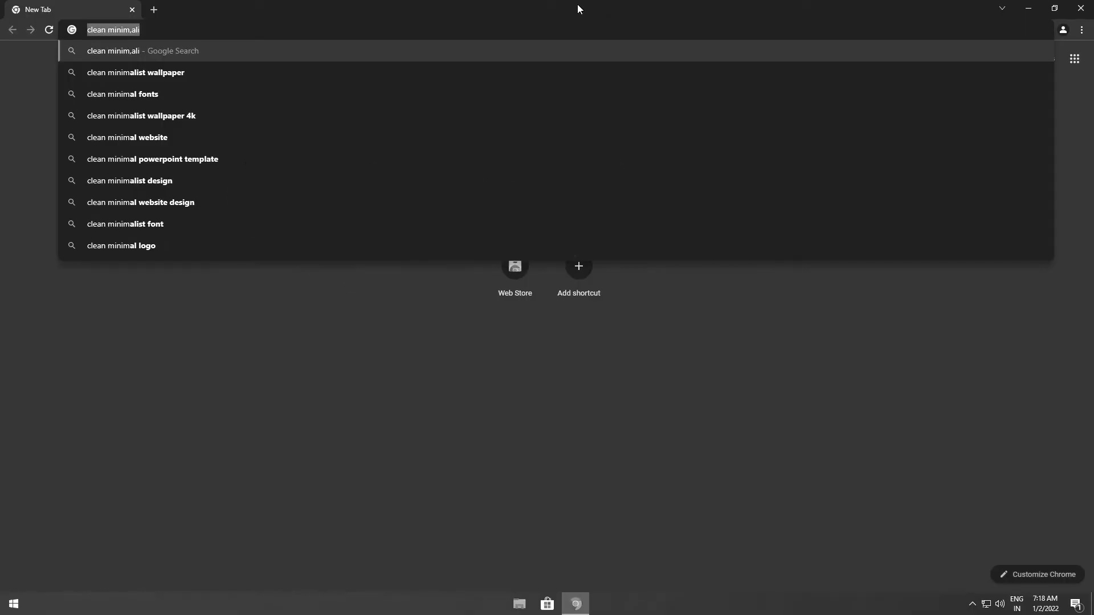
key(BackSpace)
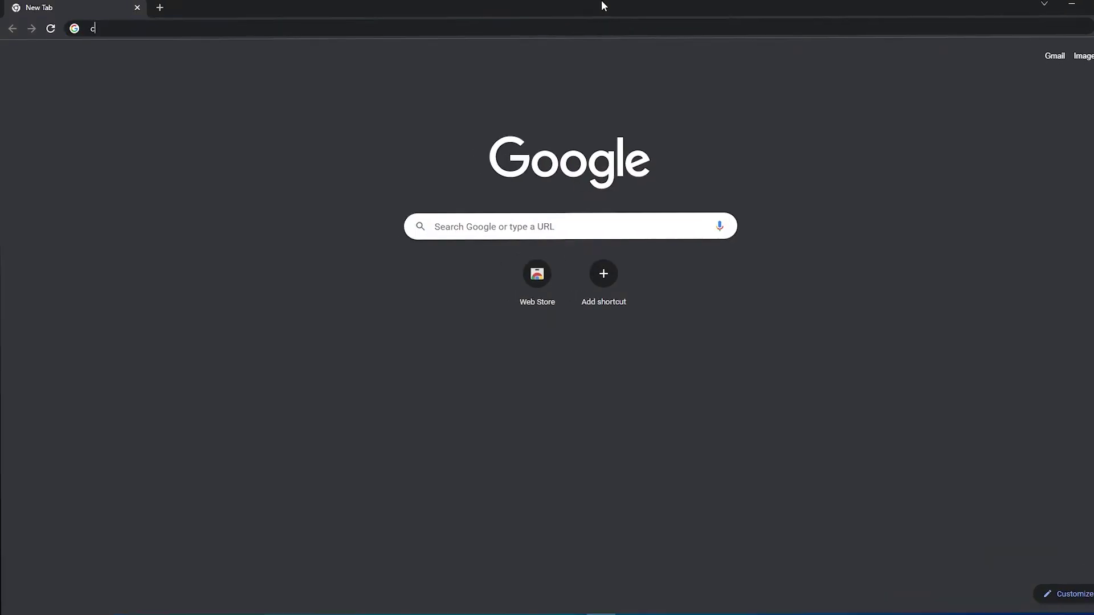
Step: Search Google for "clean minimalistic & asthetic wallpapers" and refine it to an image search for "clean minimalist and aesthetic wallpapers dark sunset"
text(clean minimalistic &)
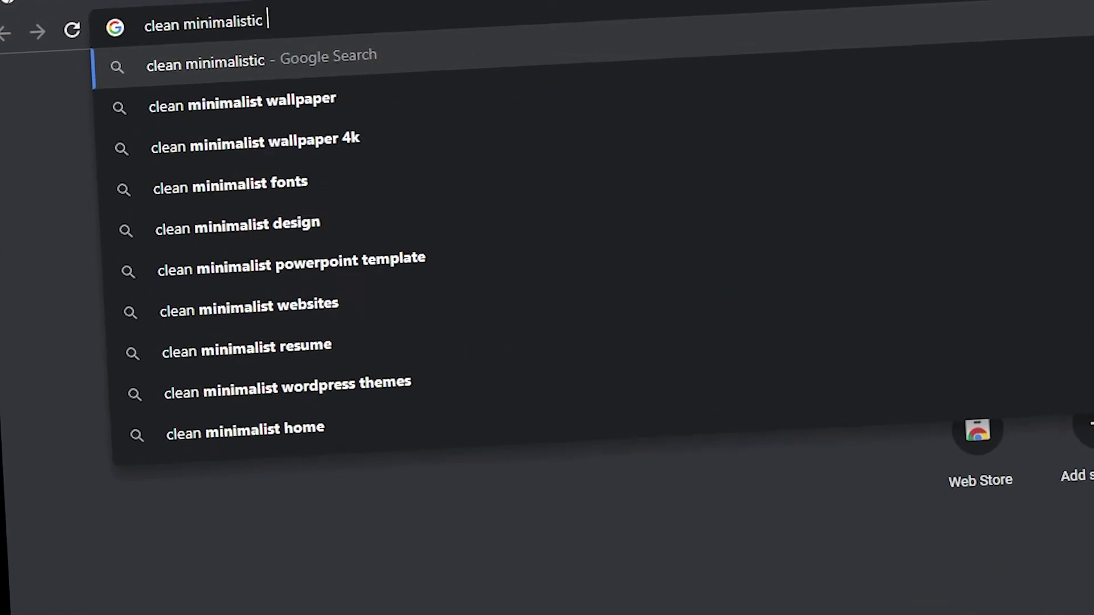
text( asthetic wall)
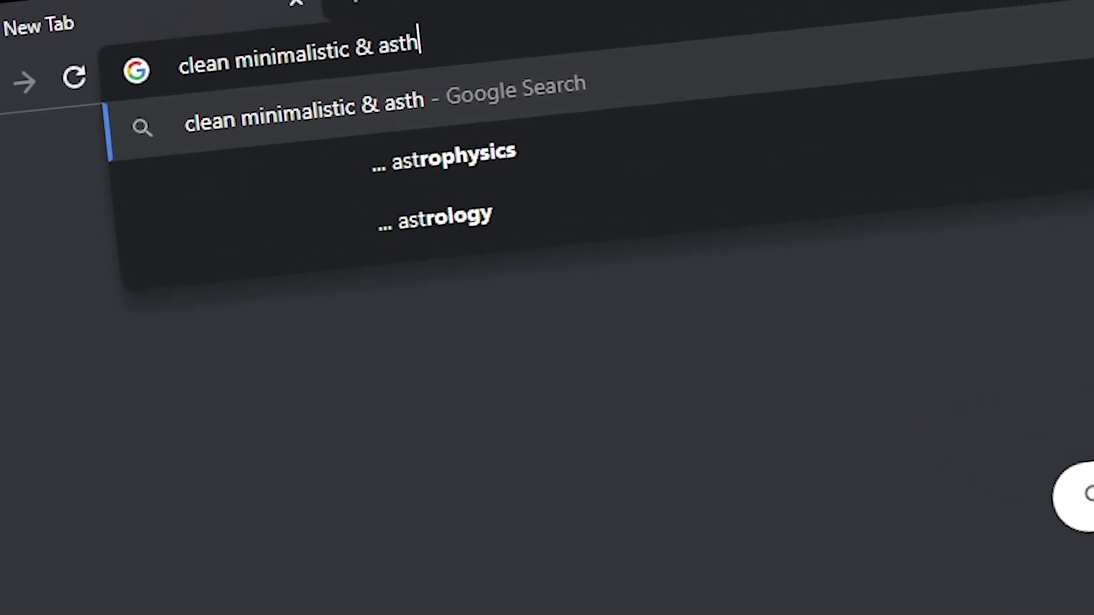
text(p)
click(520, 44)
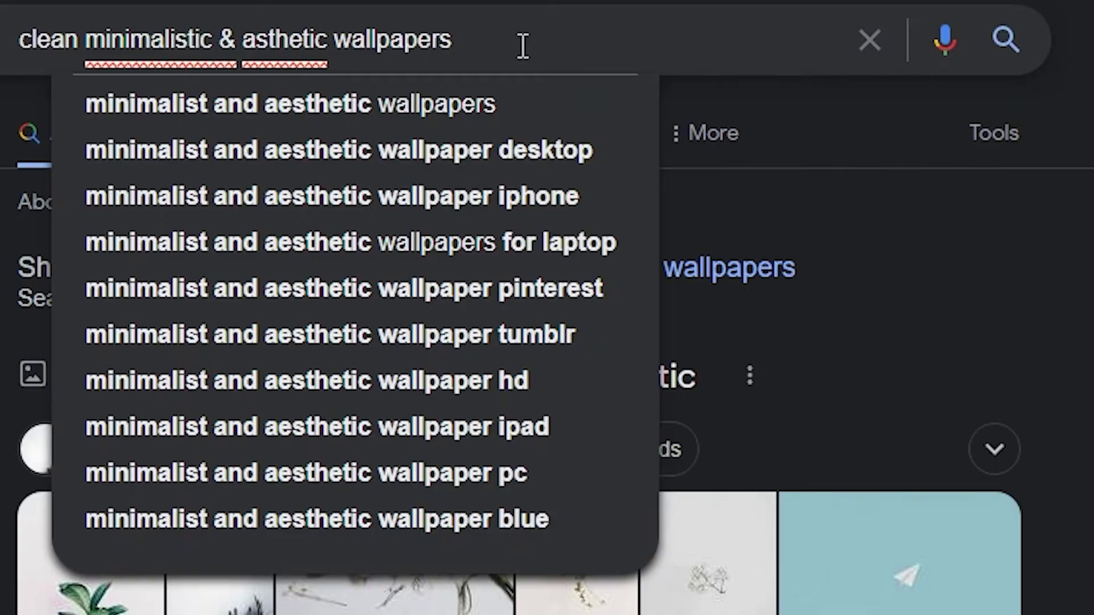
text(dark sunset)
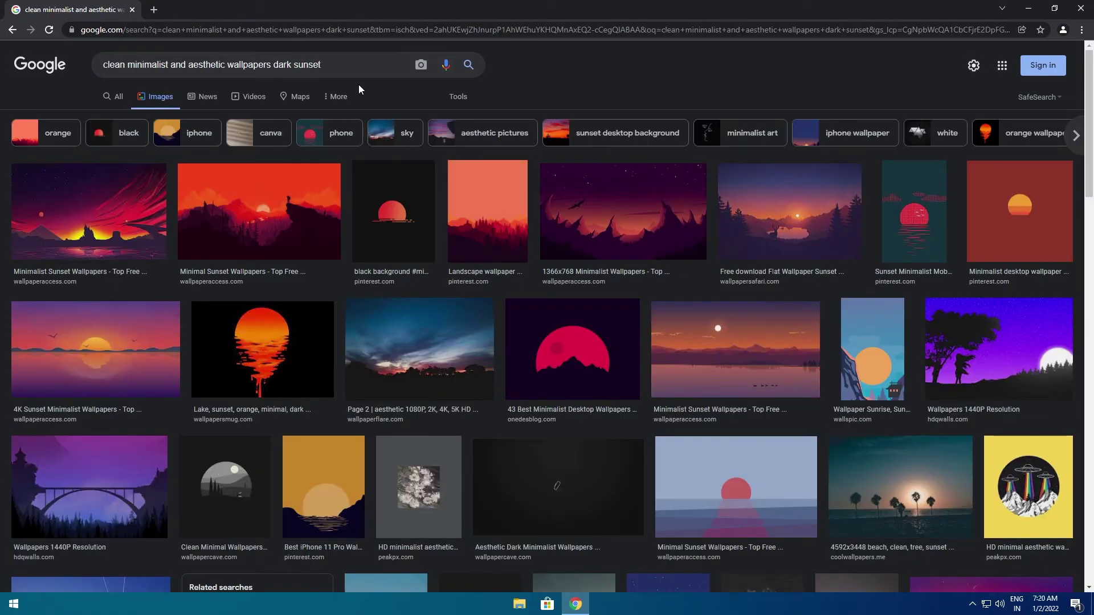
Step: Save the purple and red Minimalist Sunset wallpaper from wallpaperaccess.com to Downloads as 2109997.jpg
scroll(358, 84, down, 3)
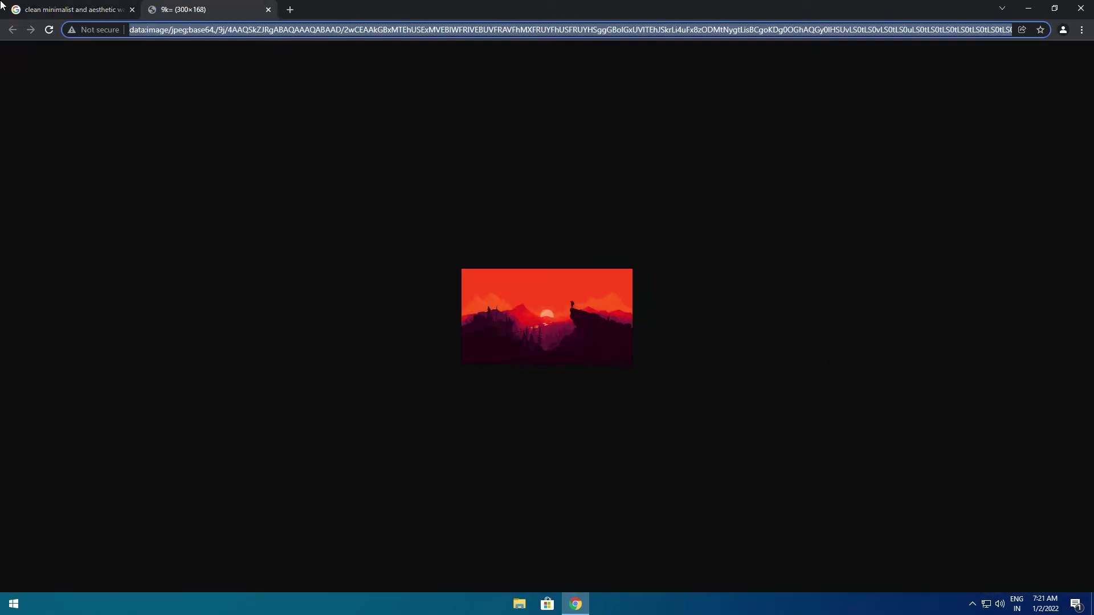
click(2, 6)
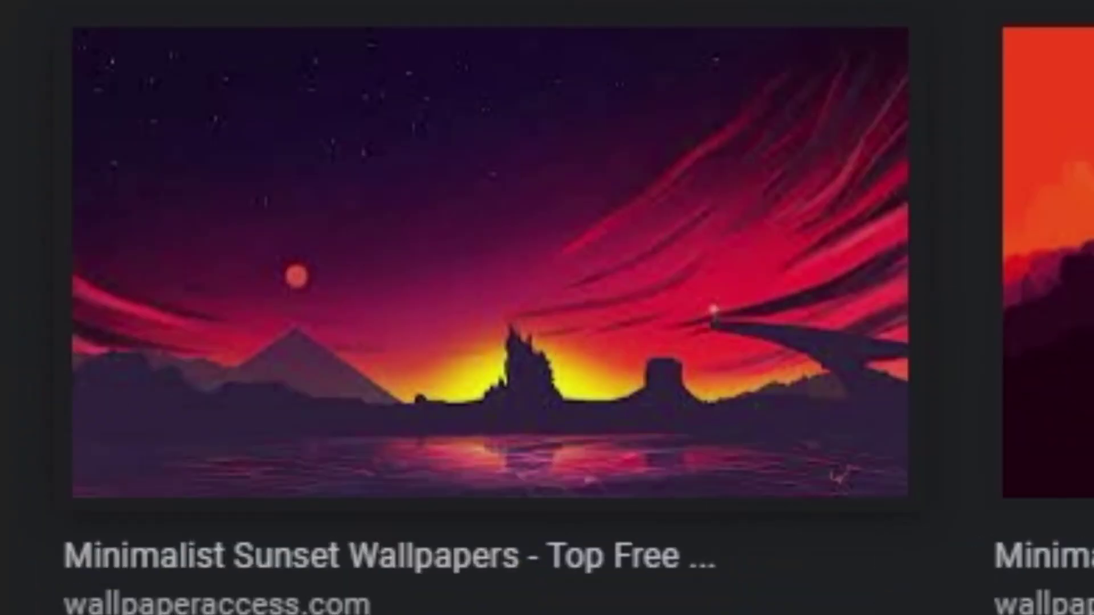
click(490, 262)
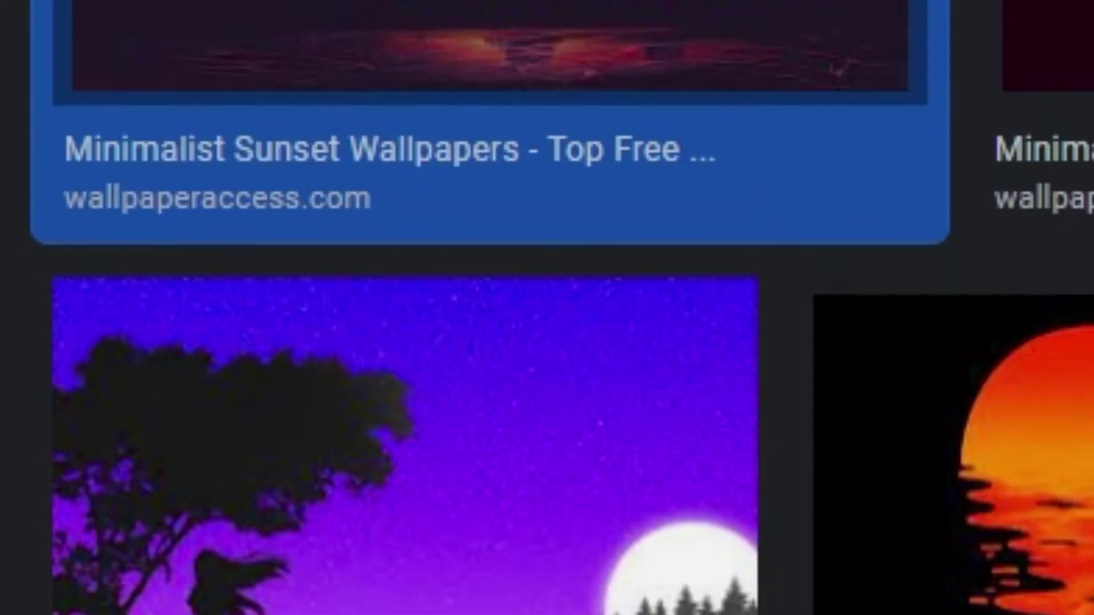
right_click(432, 19)
click(559, 379)
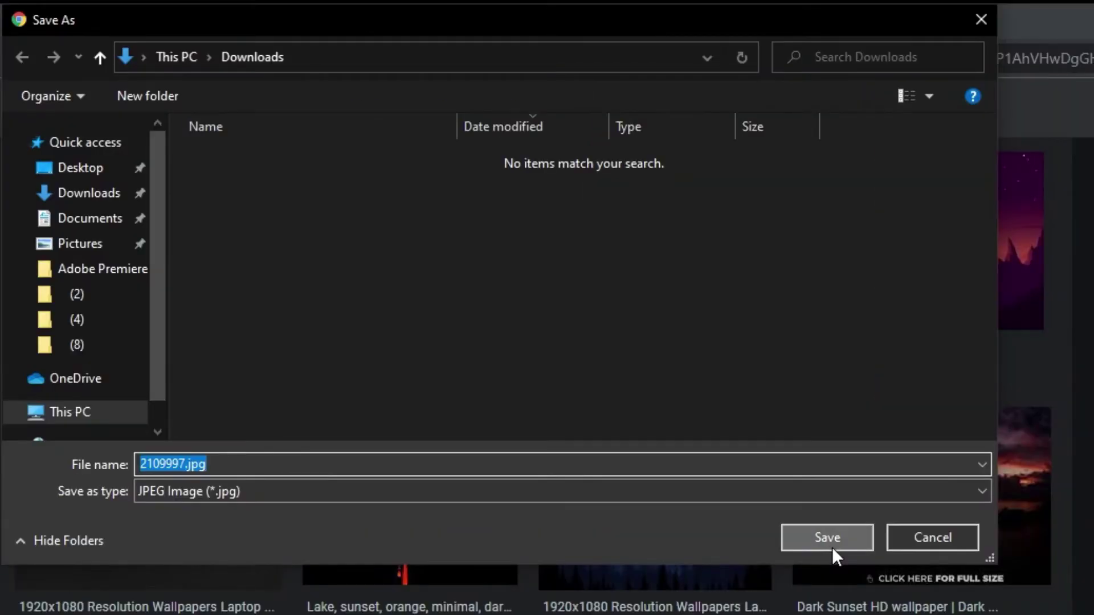
click(830, 546)
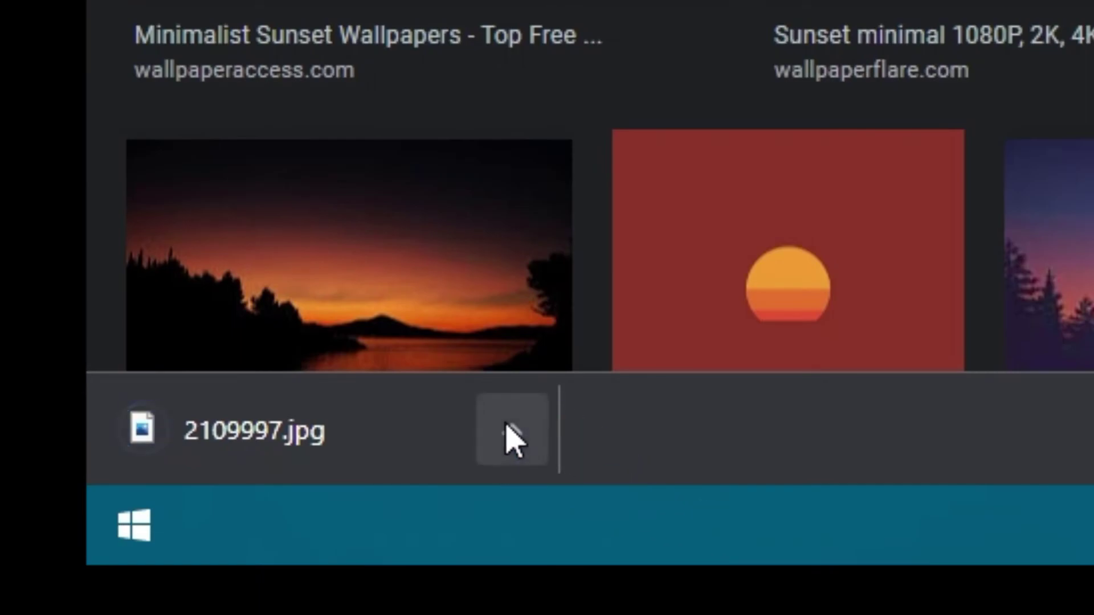
Step: Show the saved 2109997.jpg in its folder and move it to Local Disk (C:)
click(507, 430)
click(593, 310)
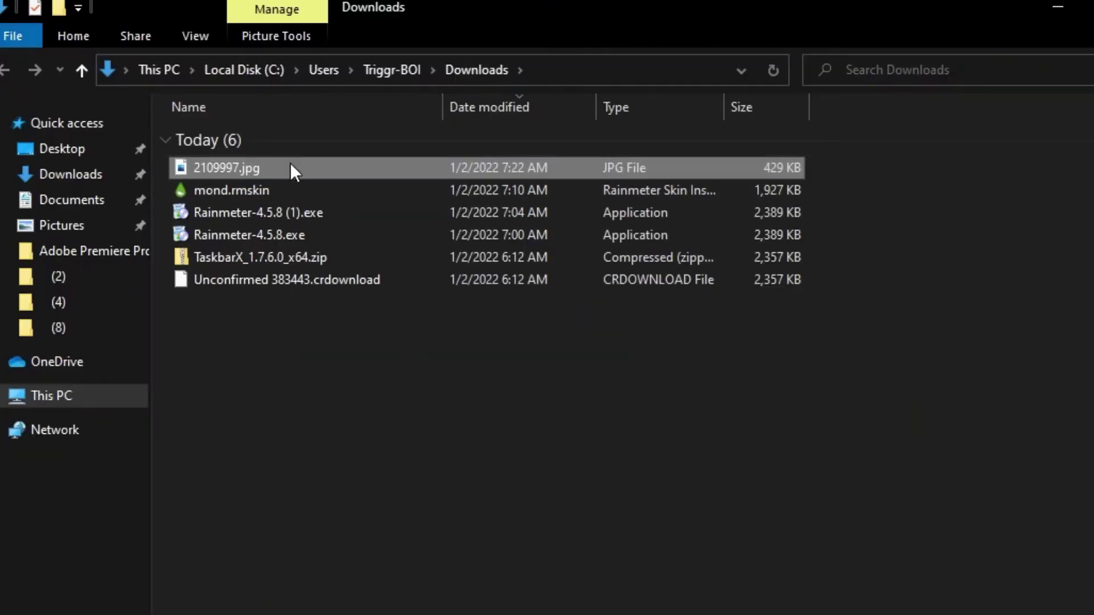
drag(289, 162, 207, 200)
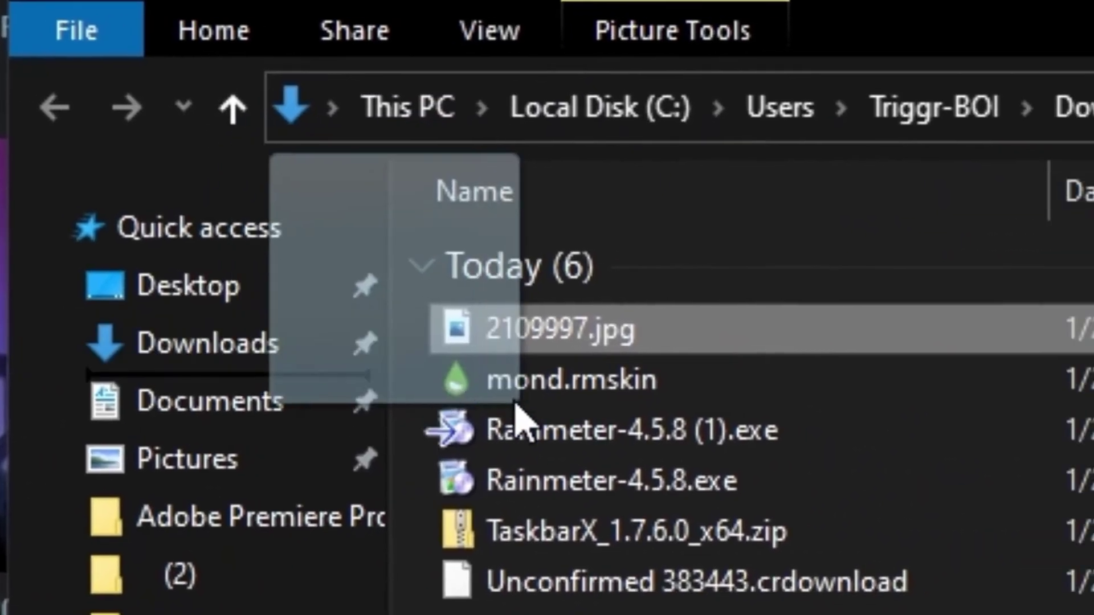
drag(519, 419, 444, 399)
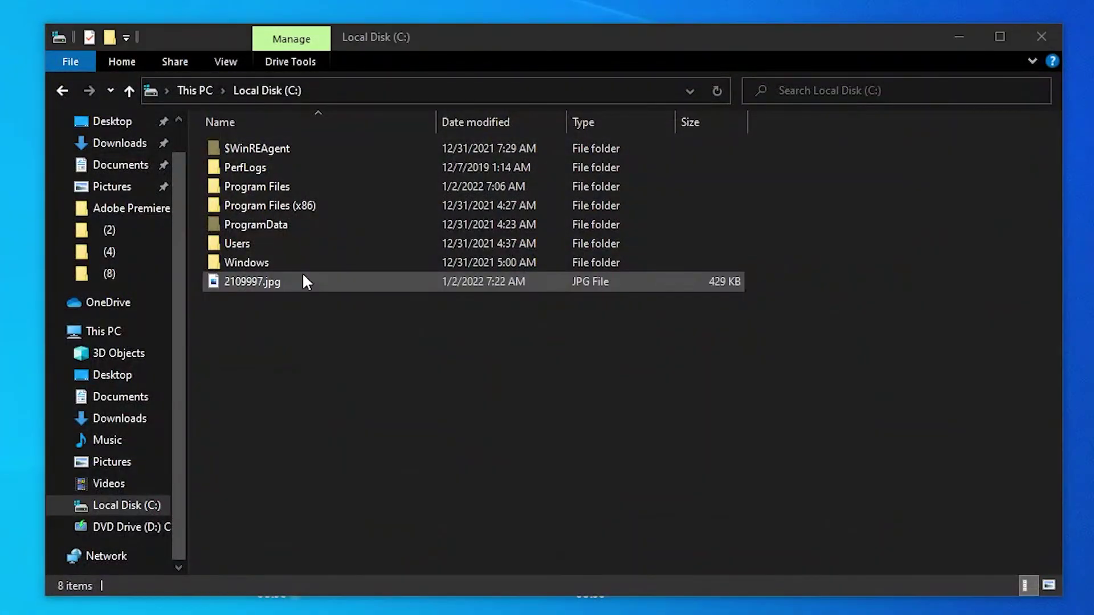
Step: Rename 2109997.jpg on Local Disk (C:) as "Clean And Minimalistic Wallapaper Sunset 3840x2160.jpg"
click(302, 282)
click(320, 339)
click(313, 282)
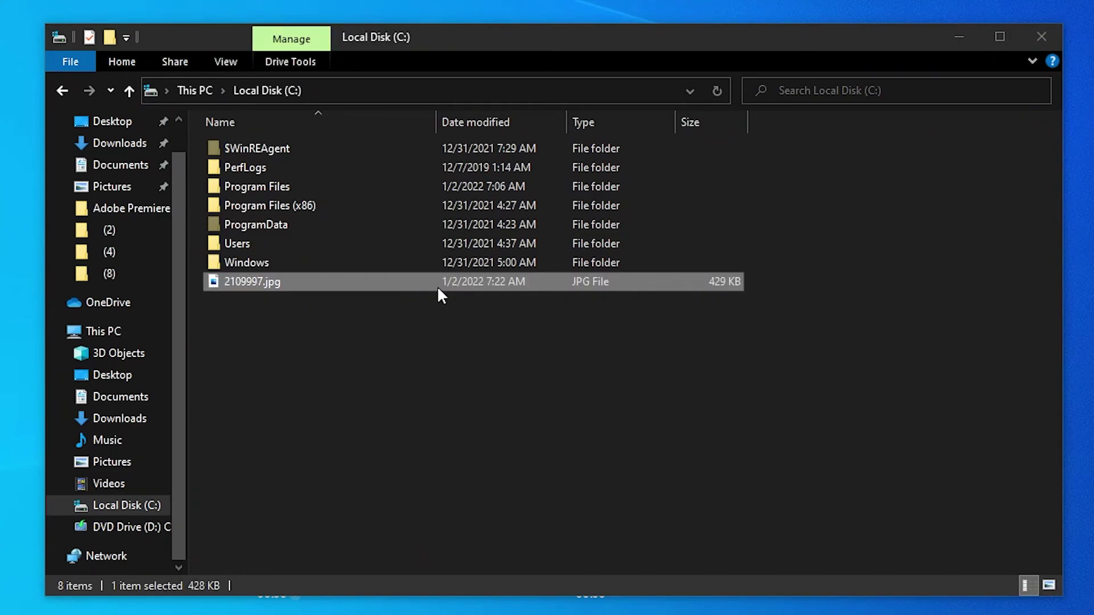
key(F2)
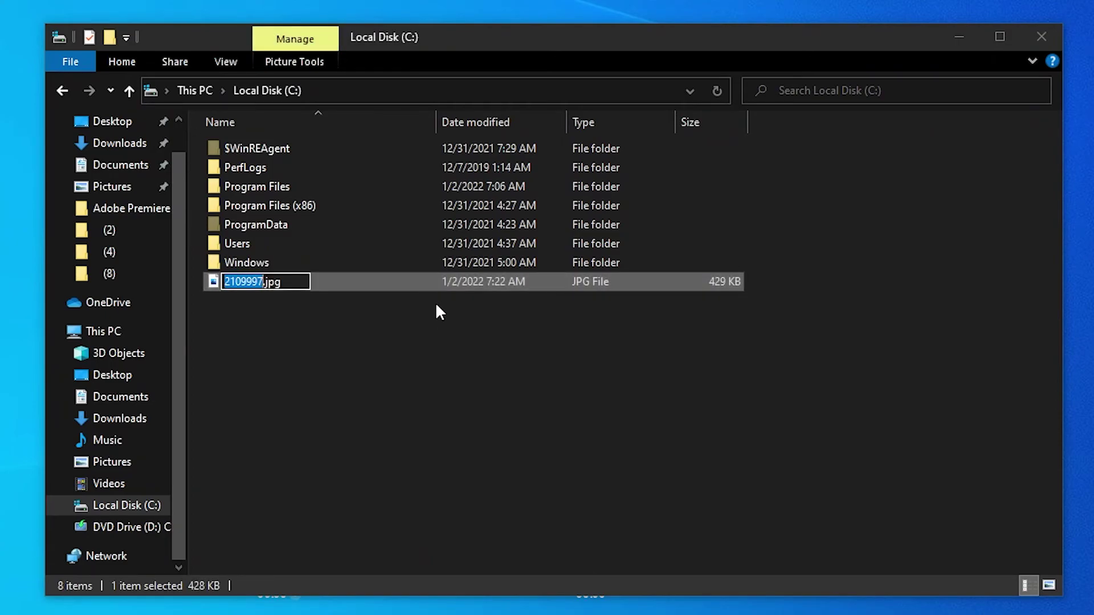
key(BackSpace)
text(Clean And Minimalistic Wallpaper Sunset 3840x2160)
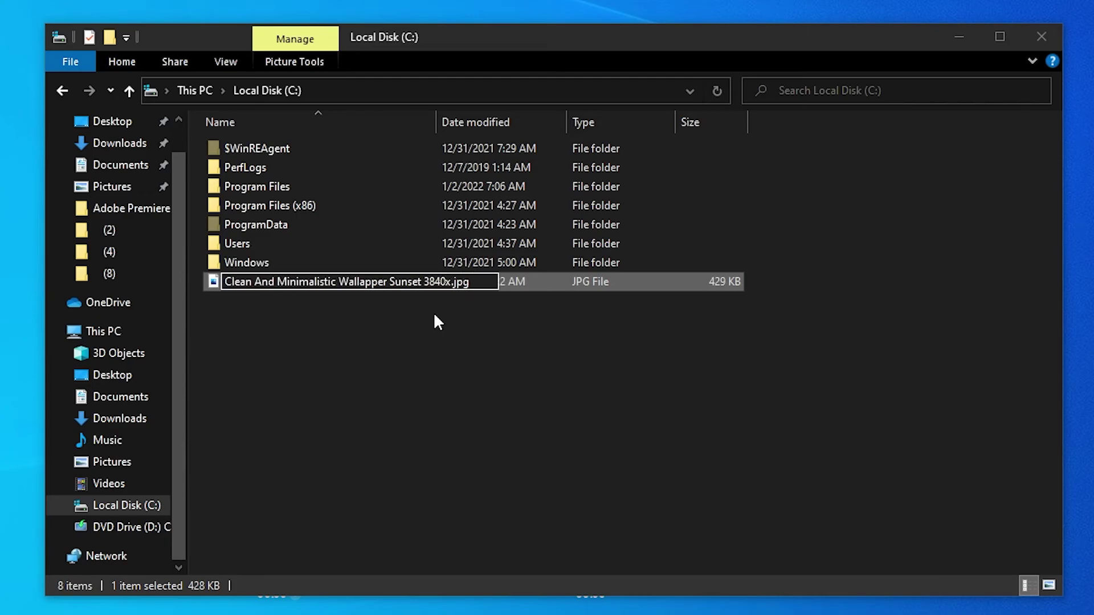
key(Return)
click(401, 292)
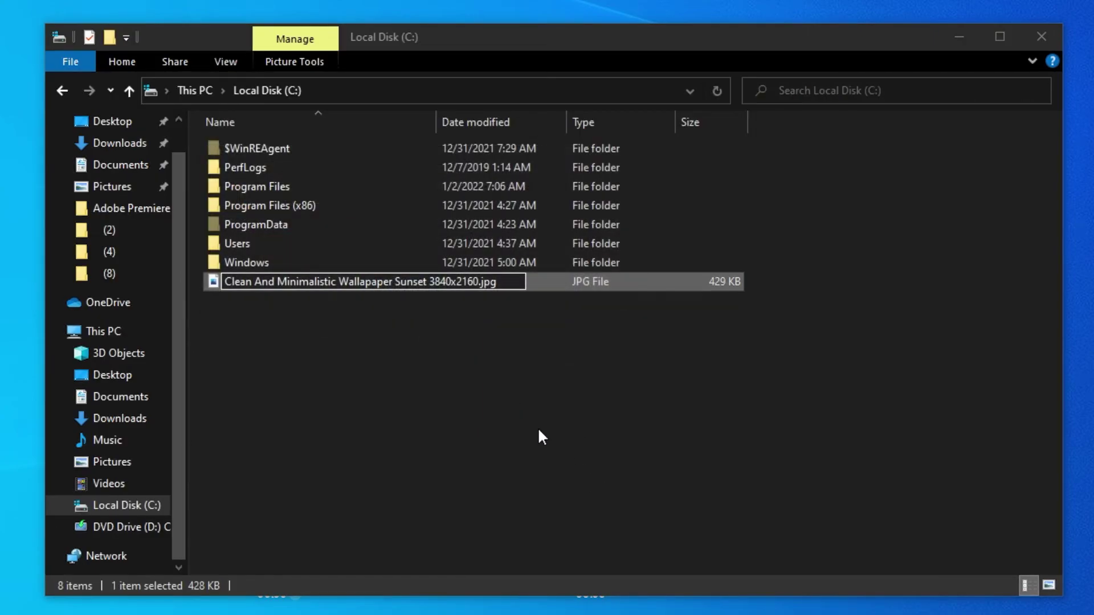
click(526, 404)
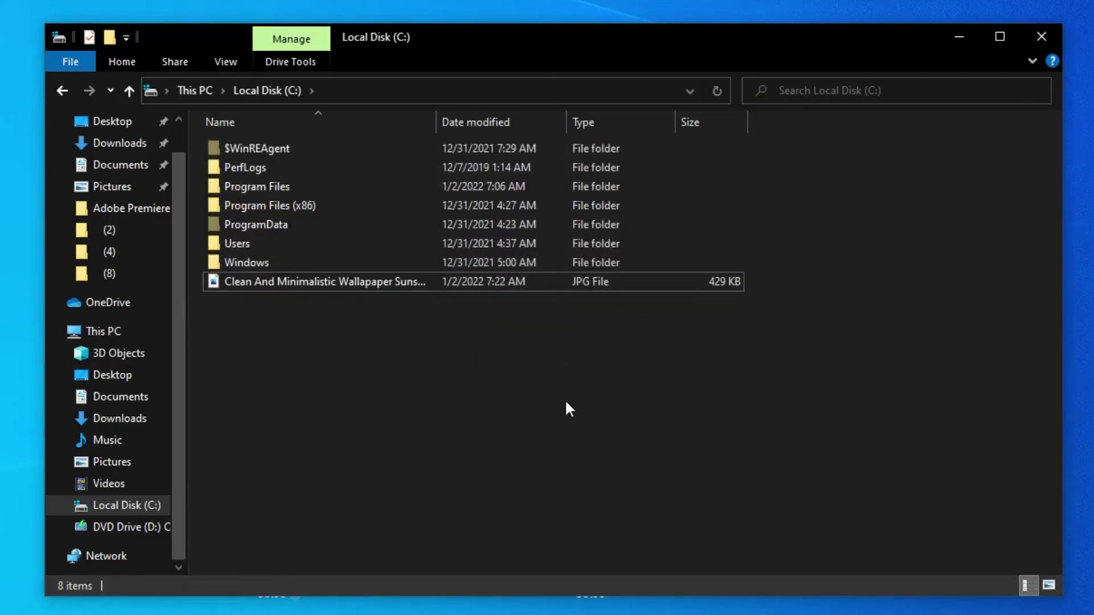
Step: Set the renamed sunset wallpaper image as the desktop background
click(437, 277)
right_click(438, 277)
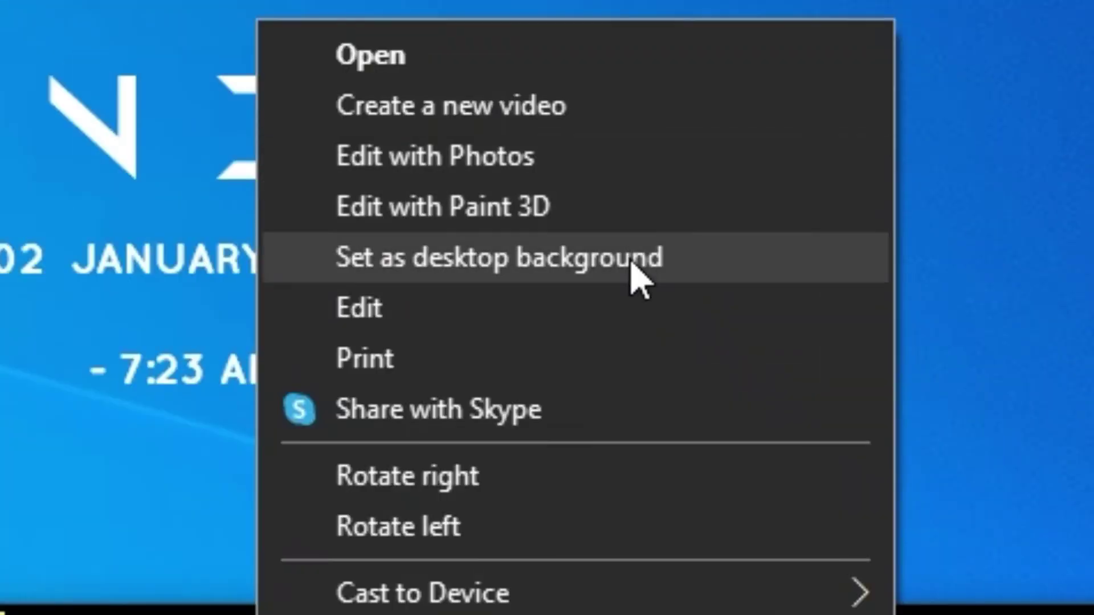
click(632, 265)
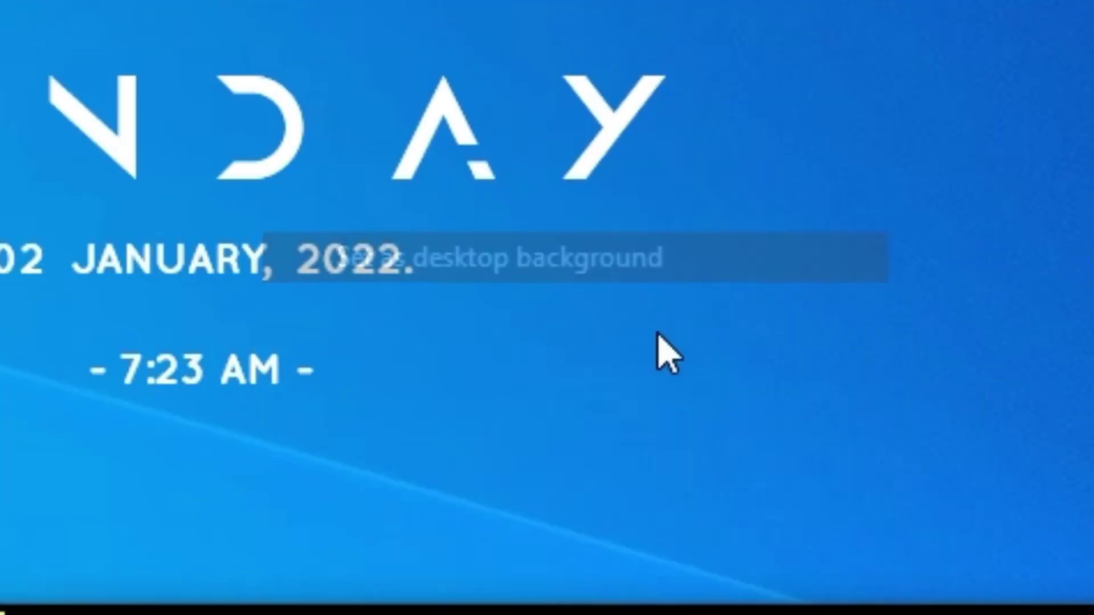